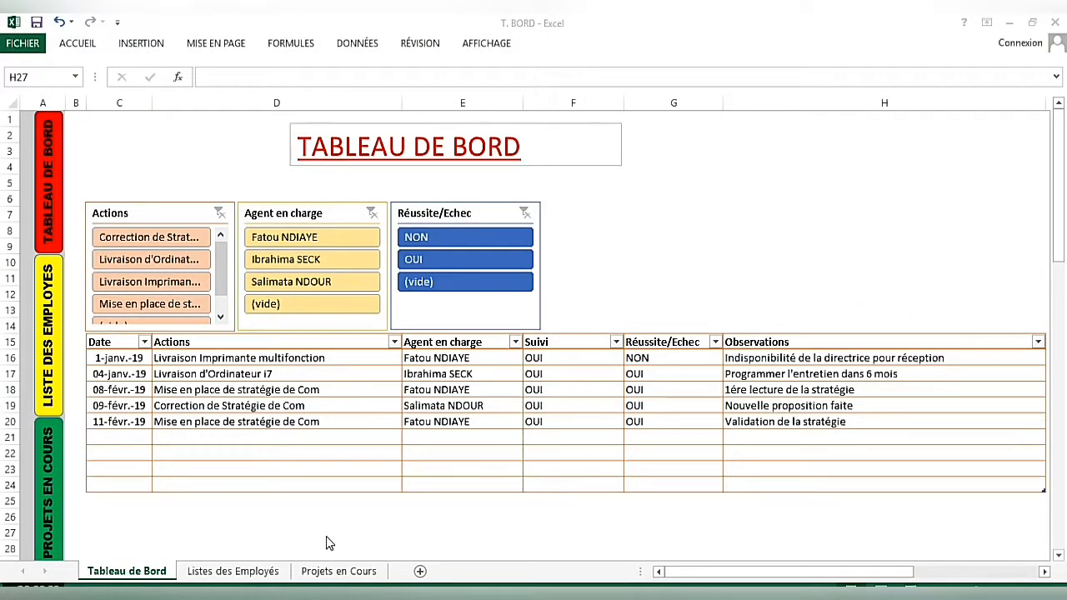
- Switch among the Tableau de Bord, Listes des Employés and Projets en Cours sheets to check the workbook's navigation links
click(249, 571)
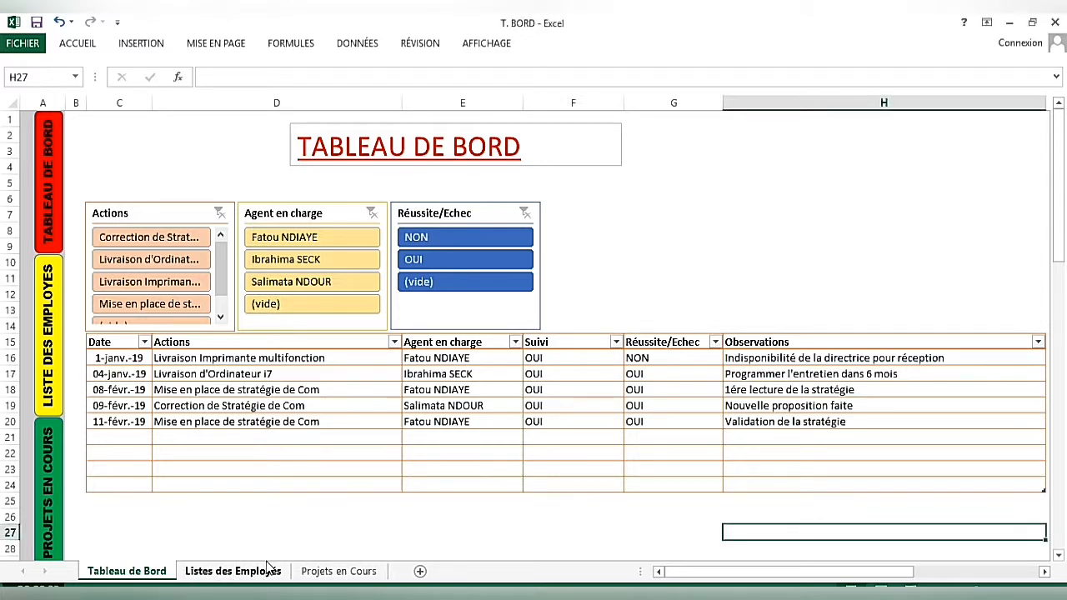
click(332, 572)
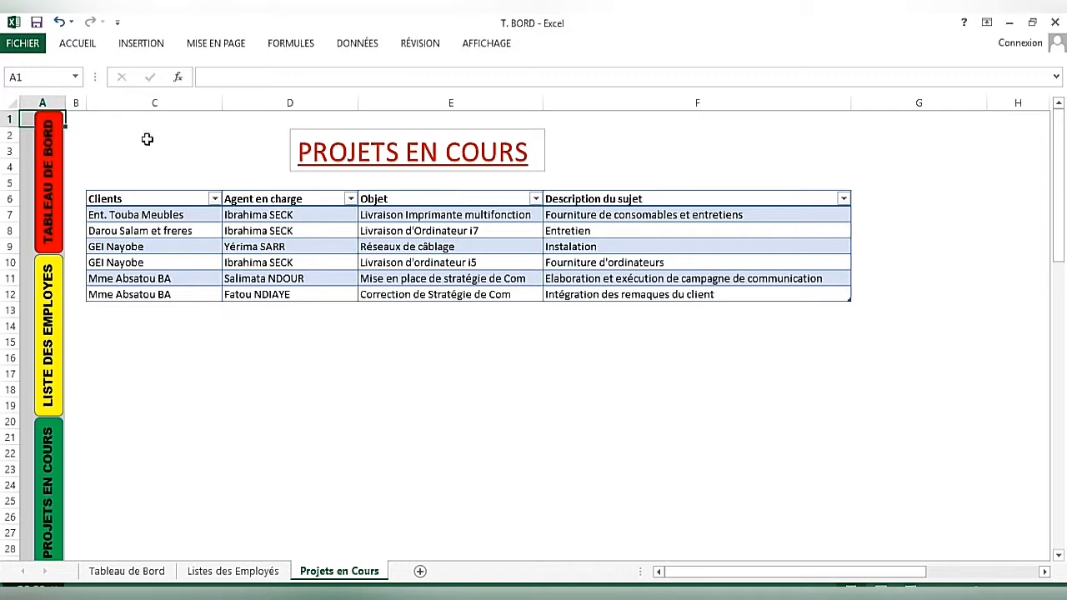
click(46, 147)
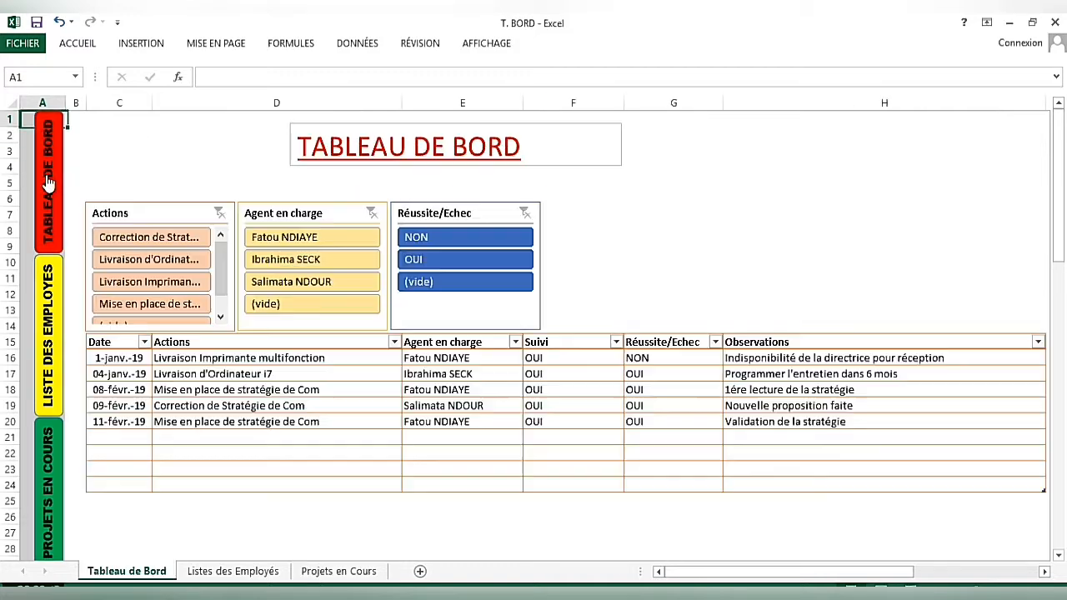
click(50, 300)
click(46, 469)
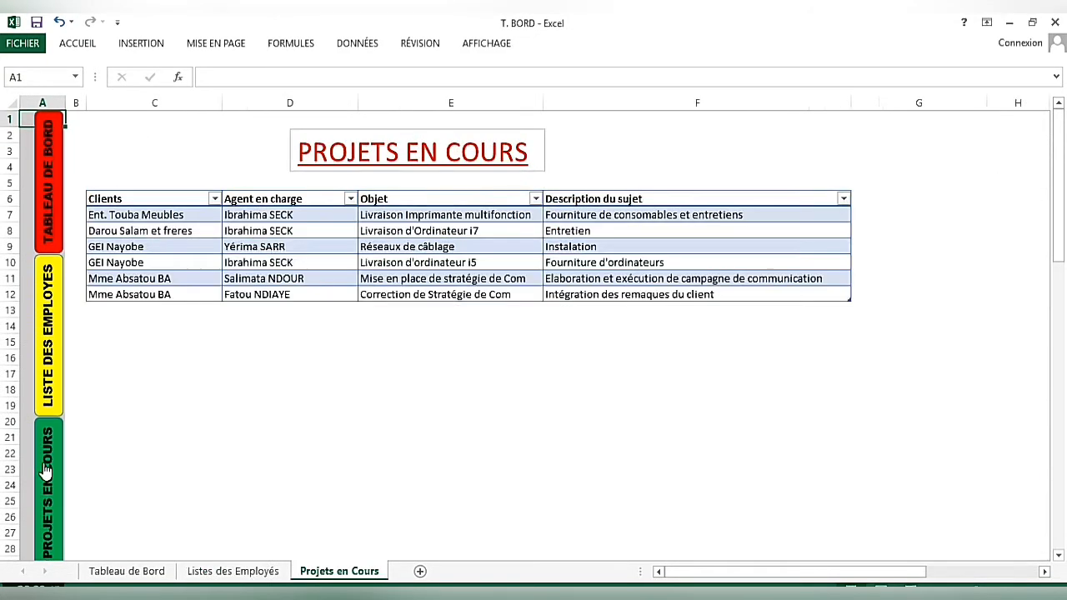
click(49, 350)
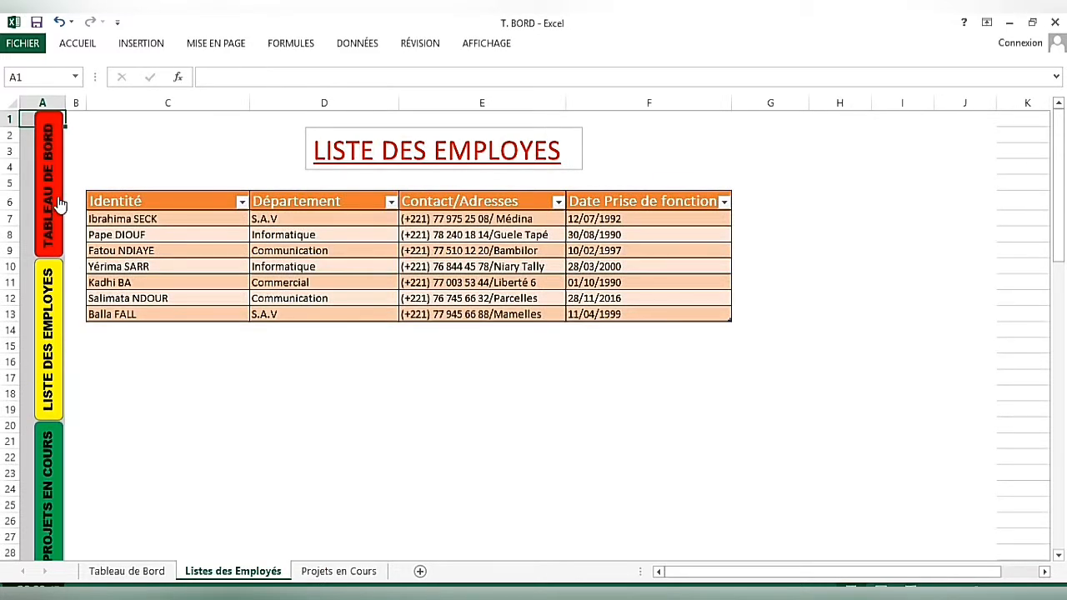
click(52, 205)
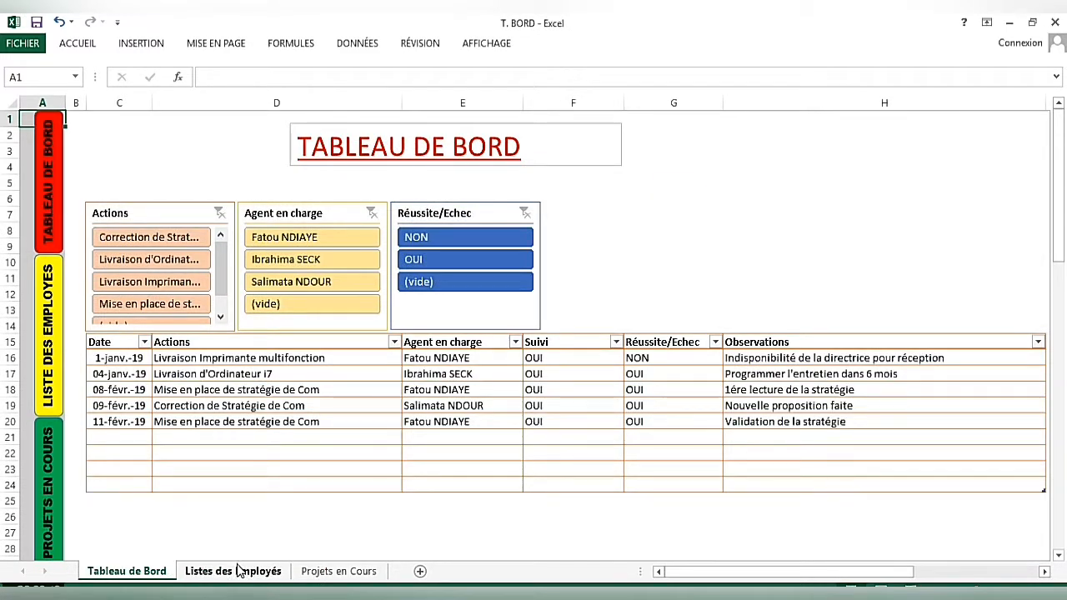
- Review the employee list and current projects sheets, and examine the layout of the dashboard sheet
click(42, 318)
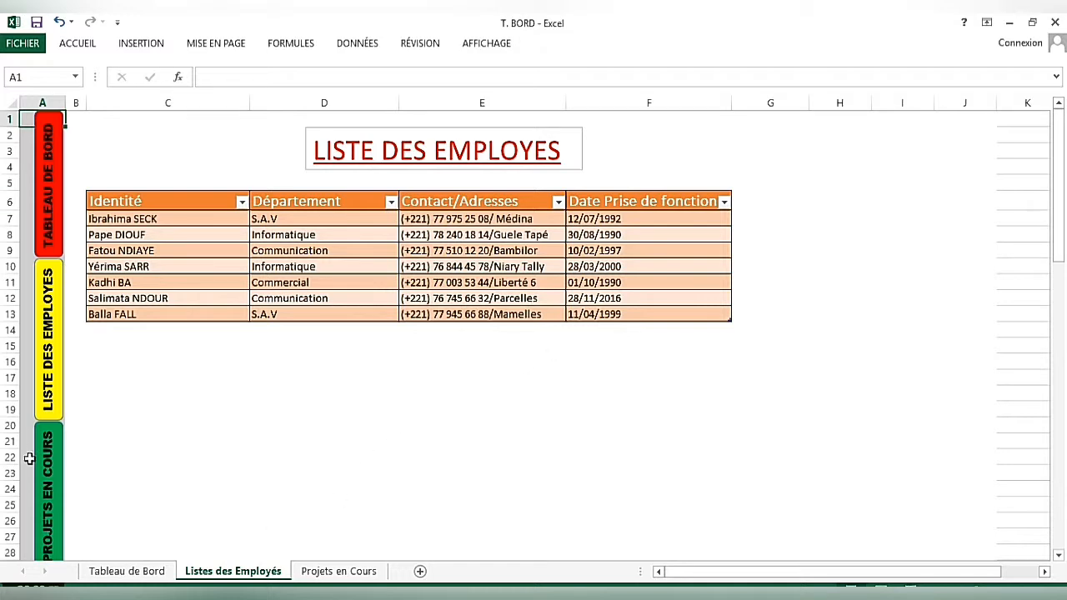
click(42, 482)
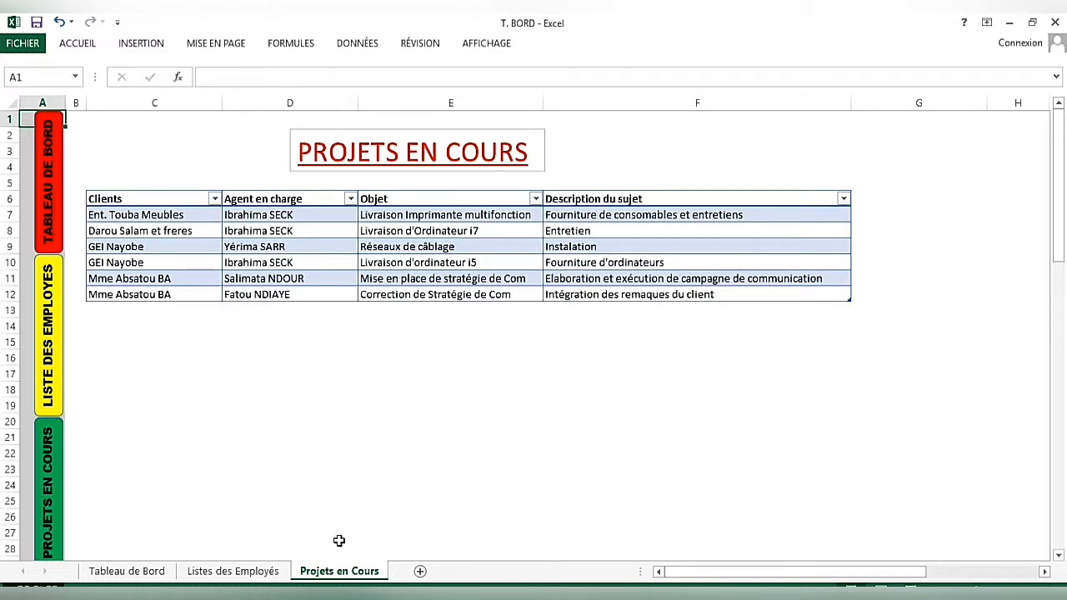
click(126, 573)
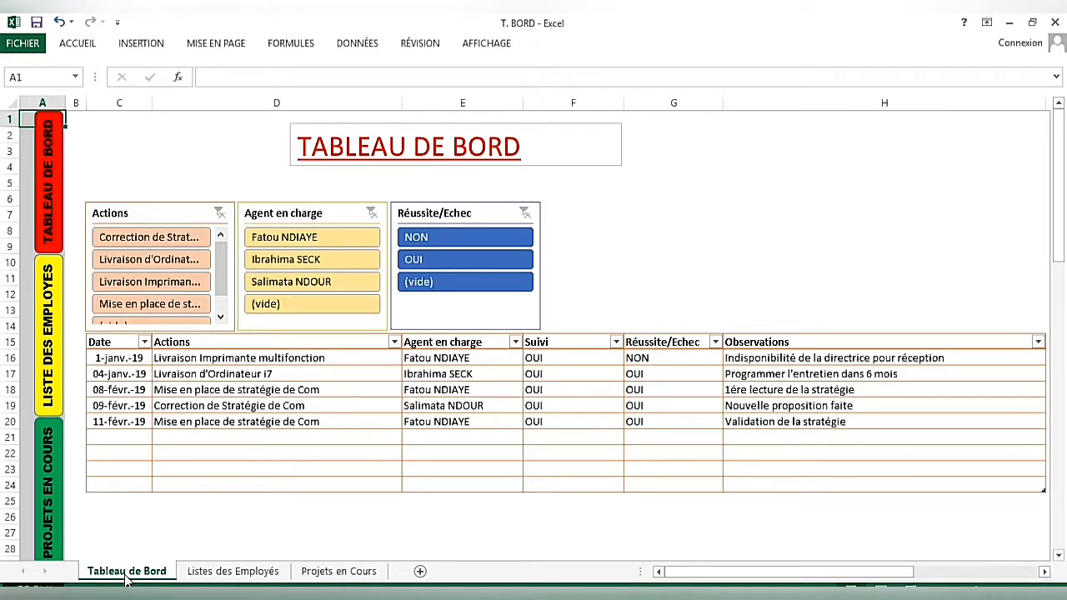
click(45, 323)
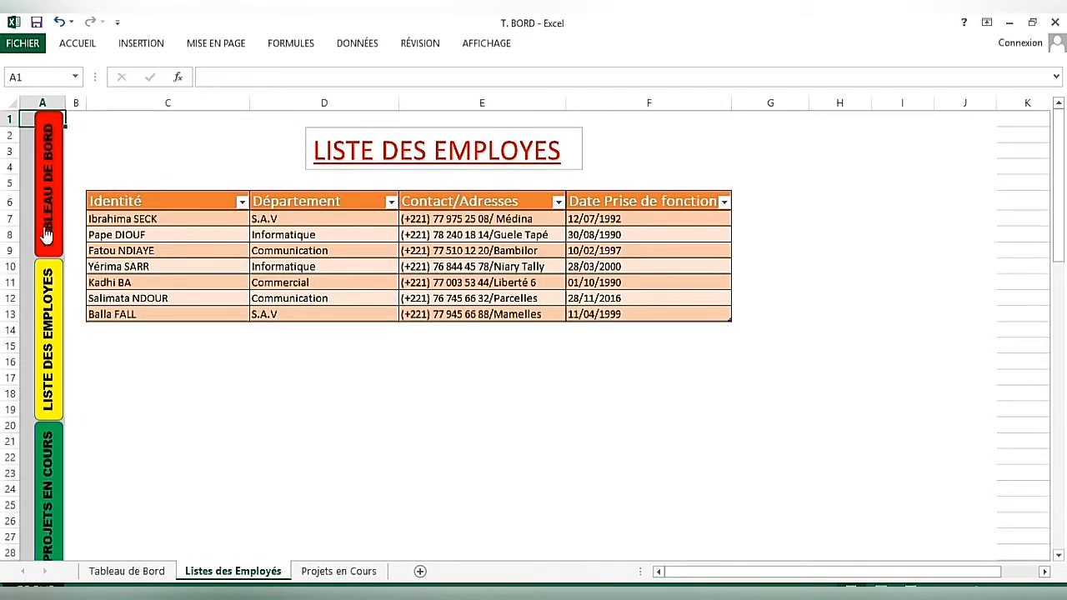
click(46, 235)
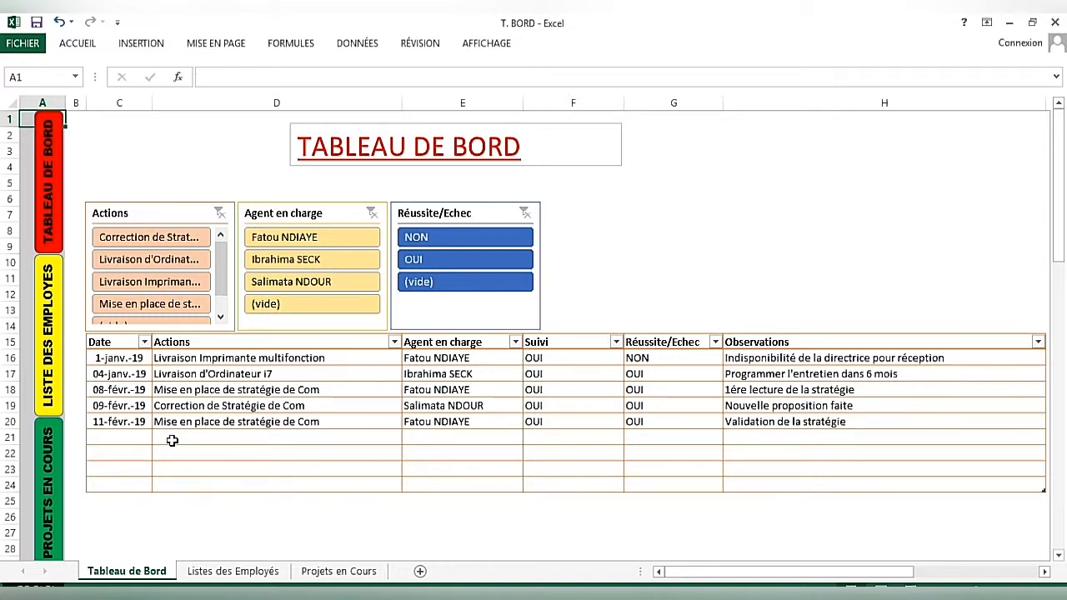
scroll(171, 440, down, 2)
scroll(173, 440, up, 1)
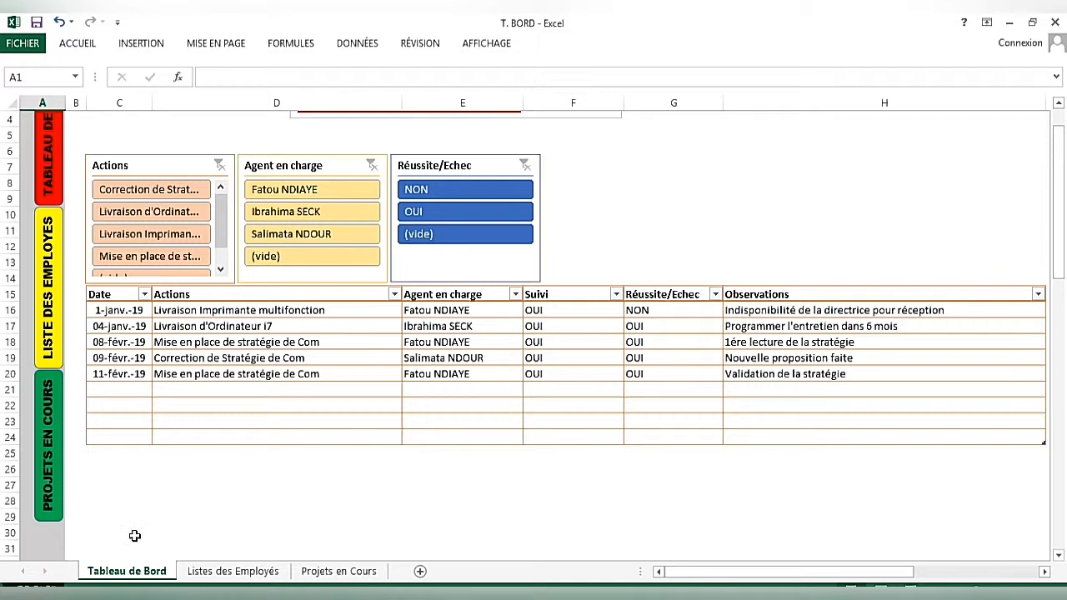
scroll(177, 433, up, 1)
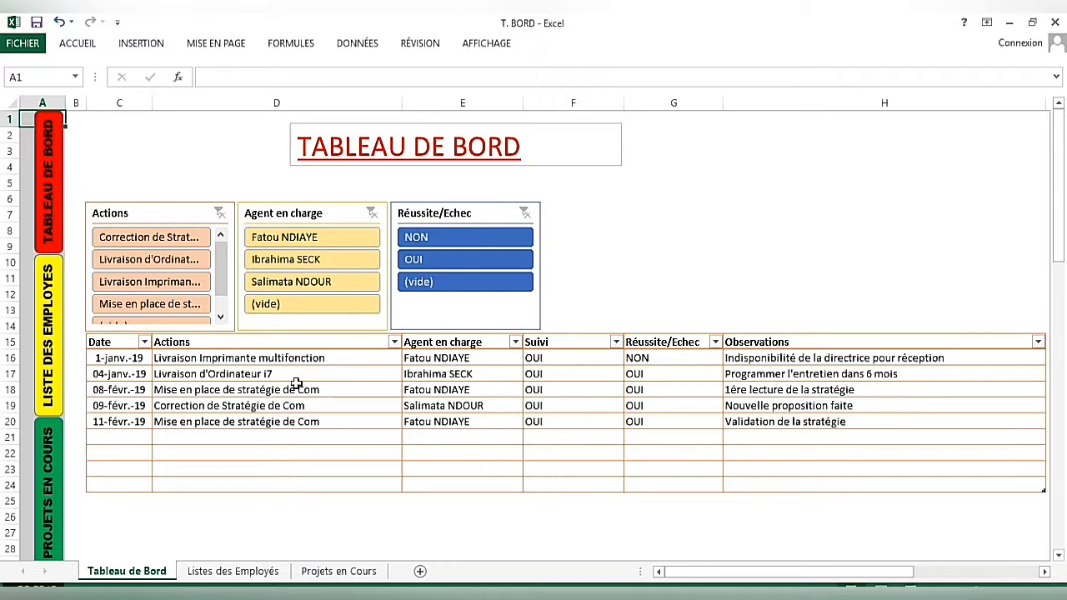
- Examine the allowed choices for the Actions cell D16 in the dashboard table
click(338, 359)
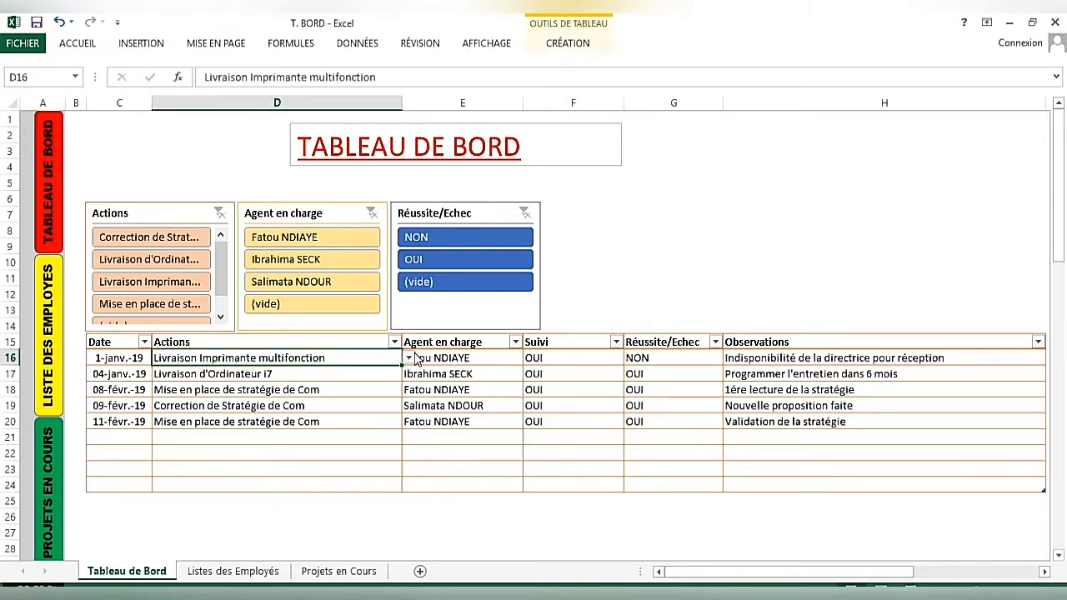
click(408, 357)
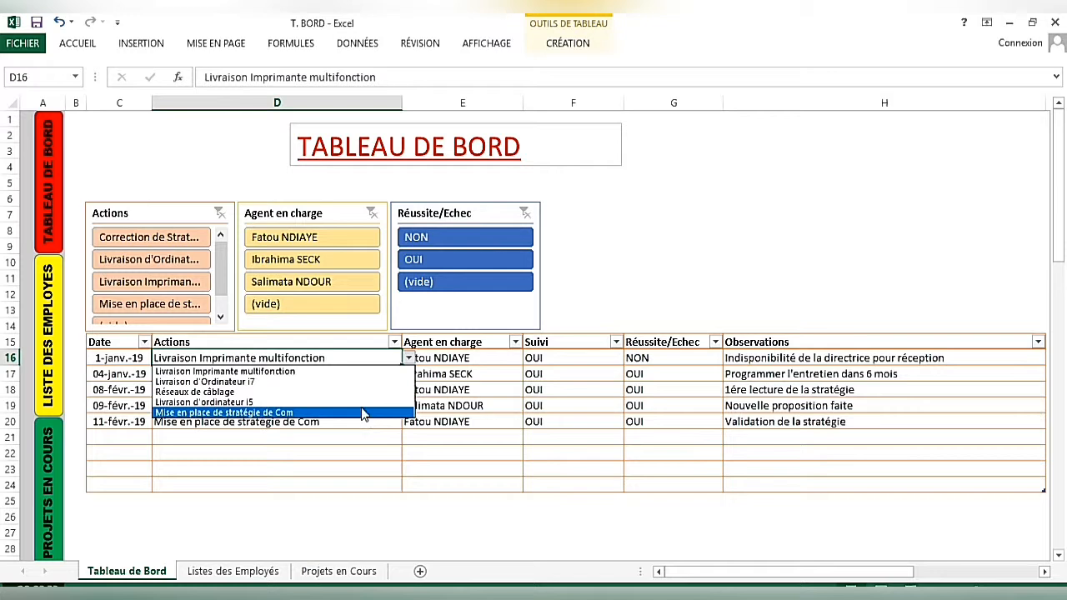
click(270, 531)
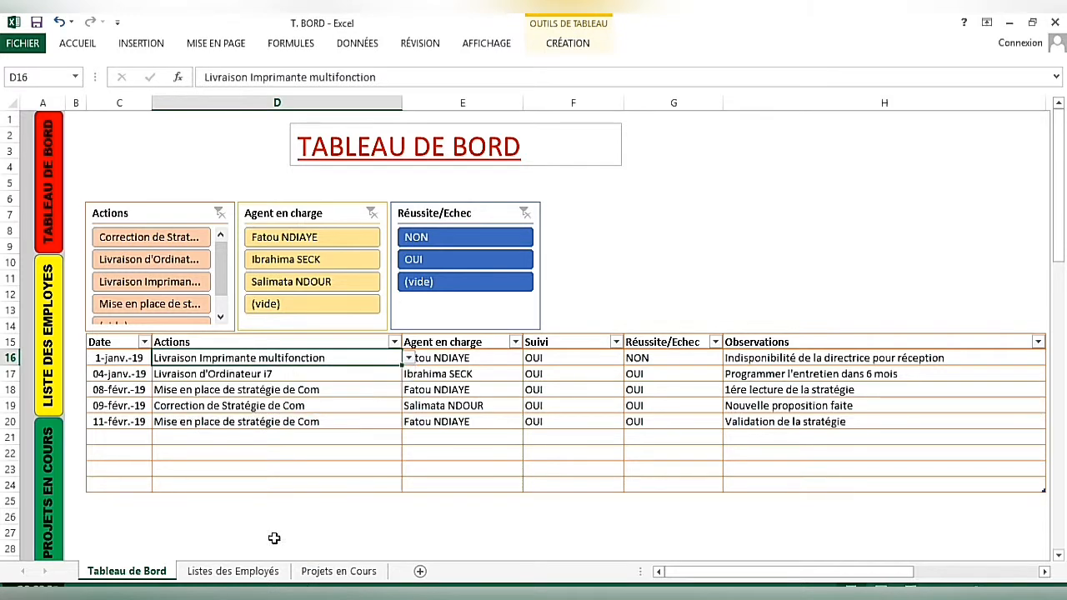
- On Projets en Cours, inspect the first project's Objet entry and the choices for its Agent en charge cell
click(309, 573)
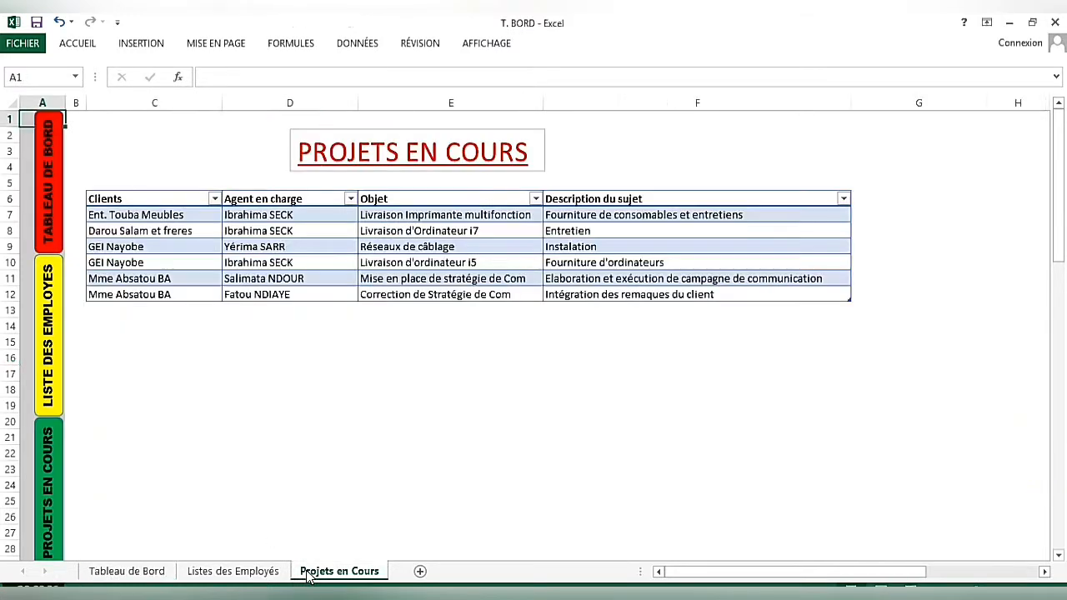
click(436, 218)
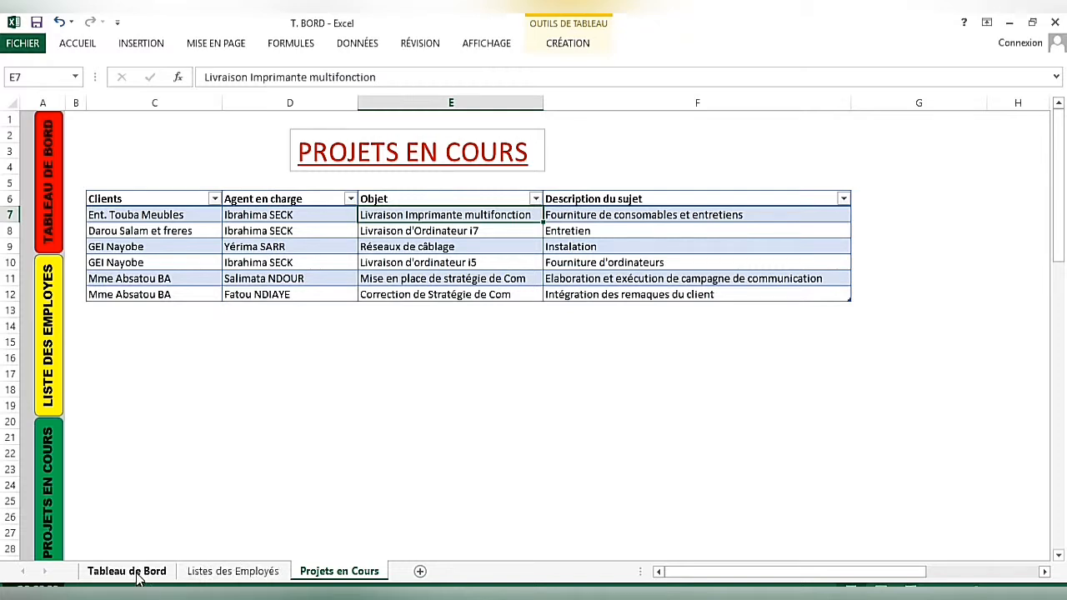
click(289, 215)
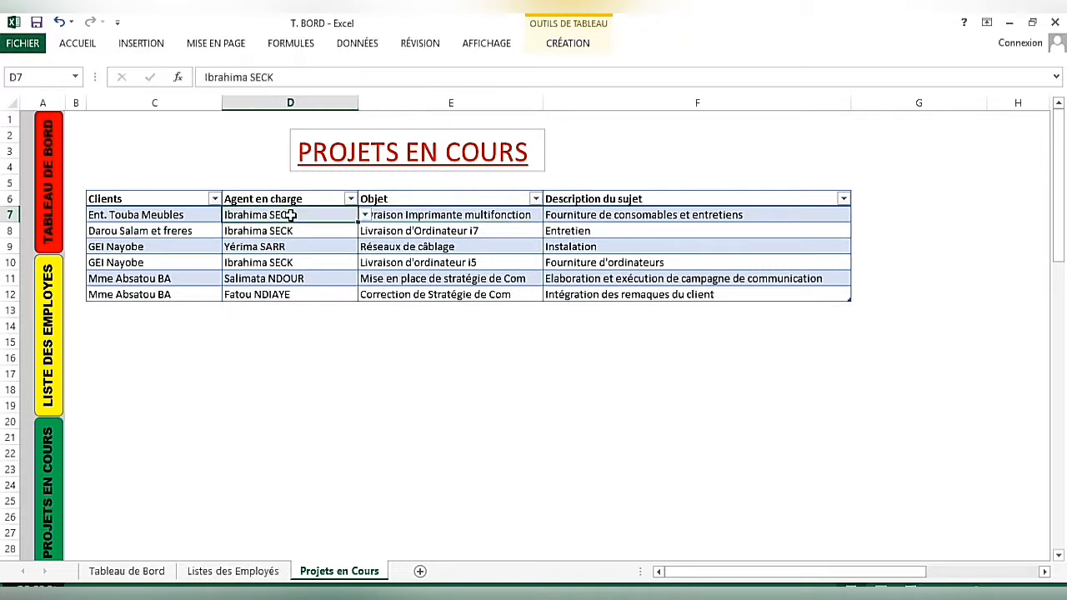
click(365, 216)
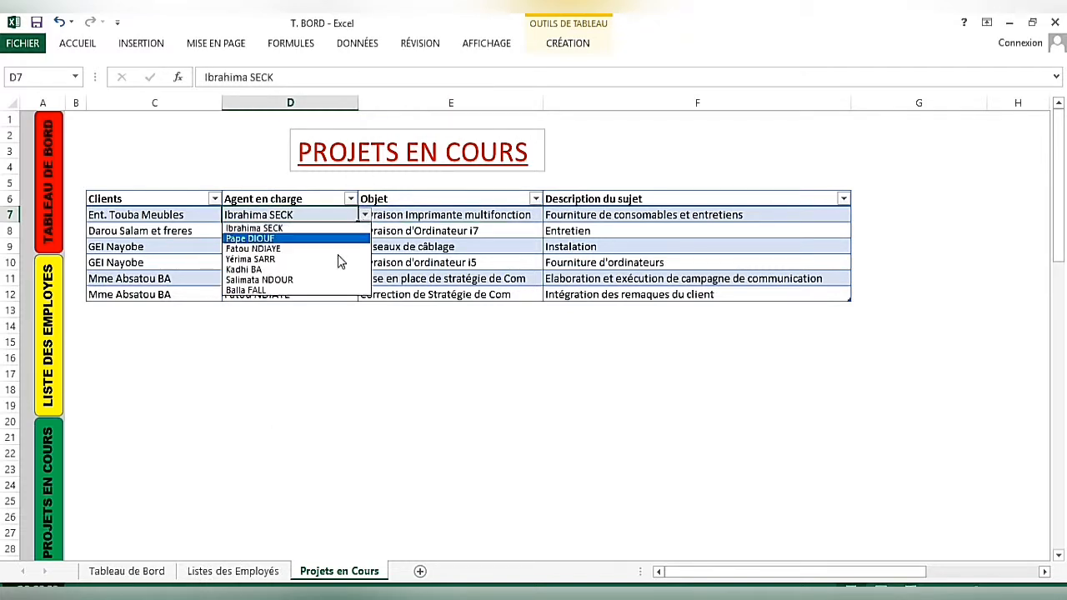
key(Escape)
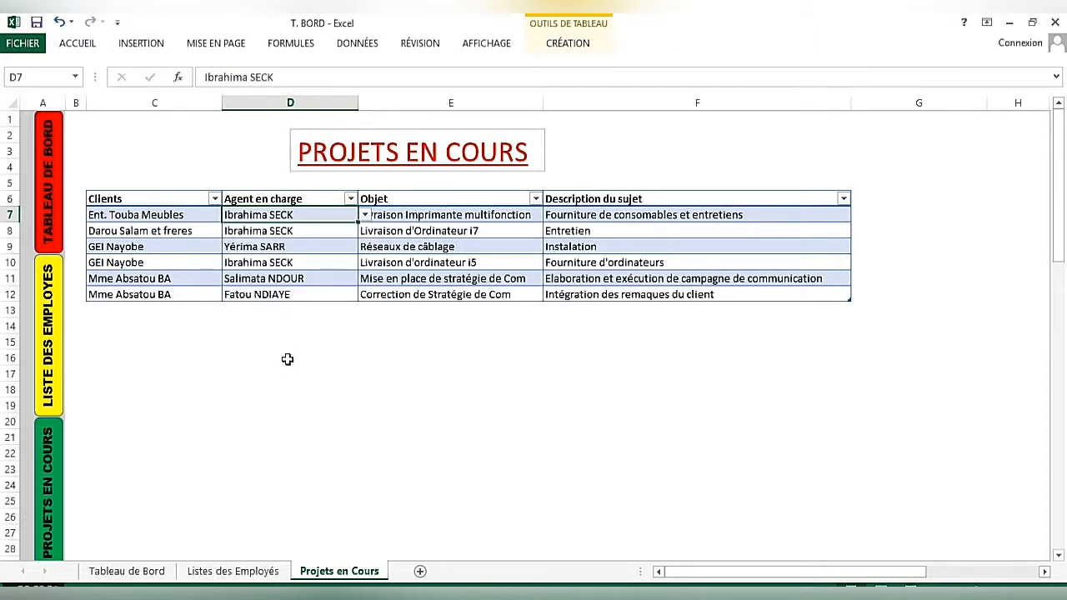
- On the dashboard, try a different agent in charge in cell E16 and restore the original agent
click(48, 146)
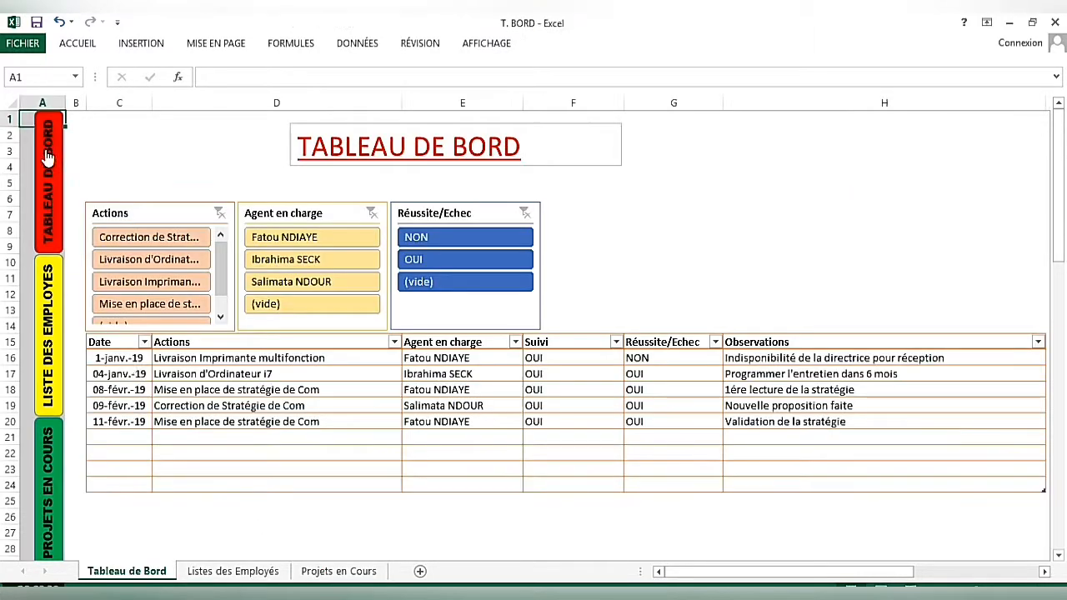
click(474, 357)
click(528, 359)
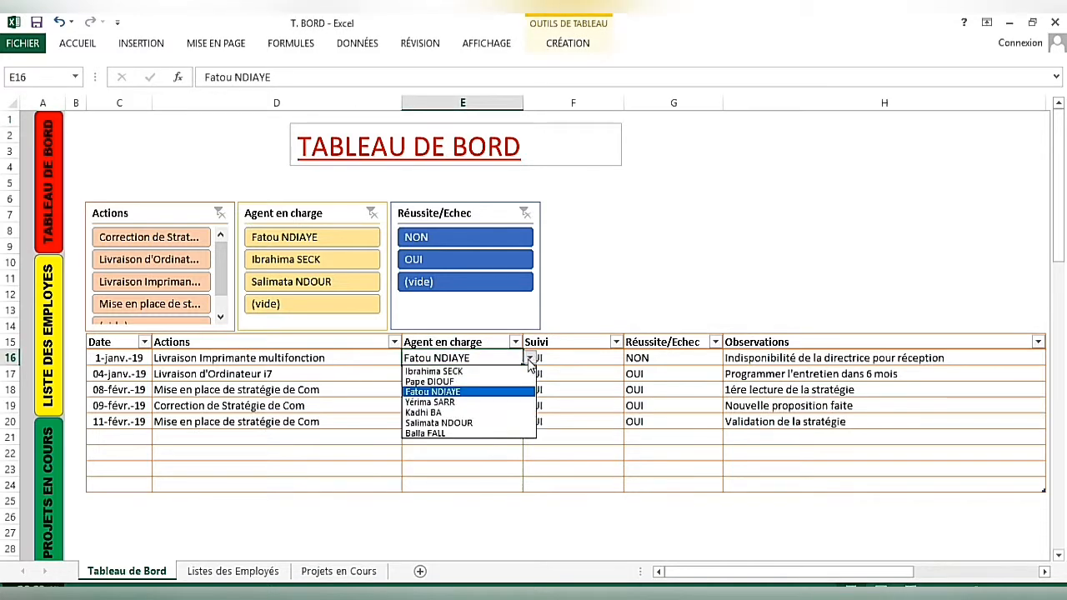
click(441, 407)
click(530, 359)
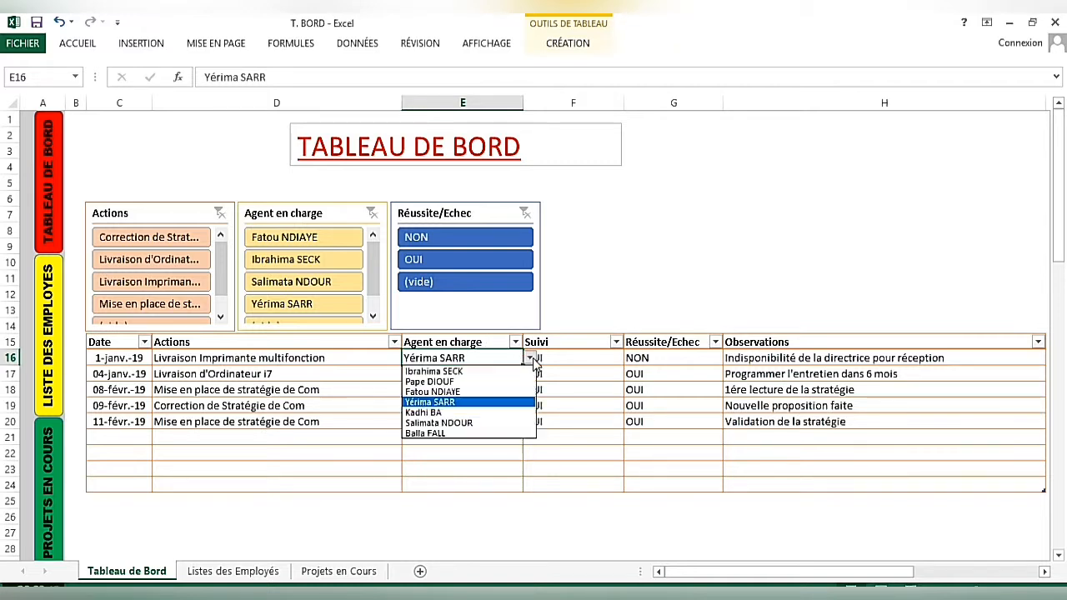
click(448, 392)
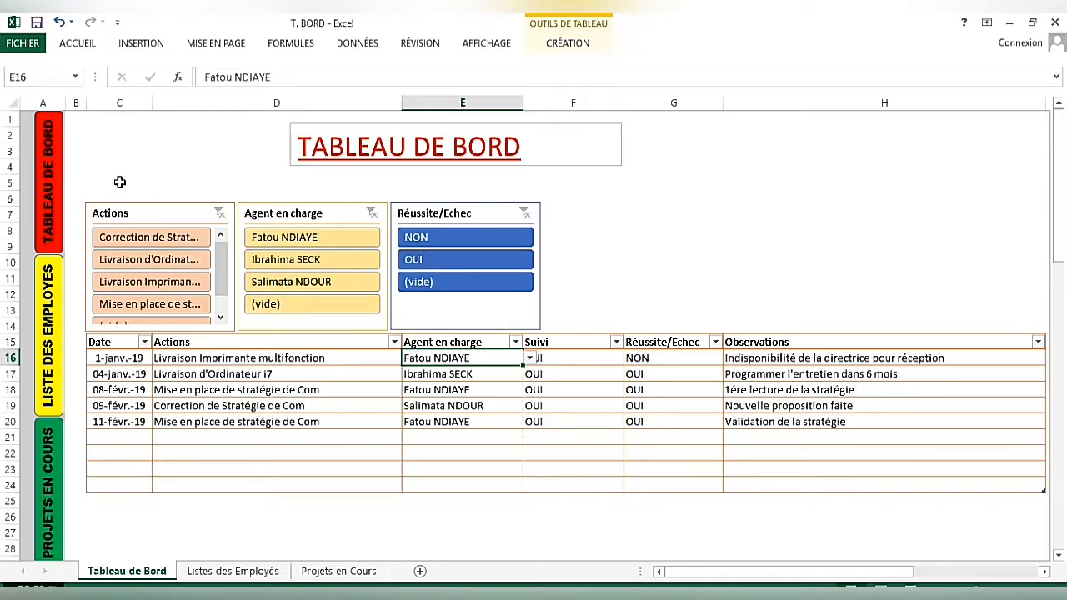
- Try the Actions slicer on Correction de Stratégie de Com, Livraison d'Ordinateur i7 and Livraison Imprimante multifonction, and clear its filter
click(192, 239)
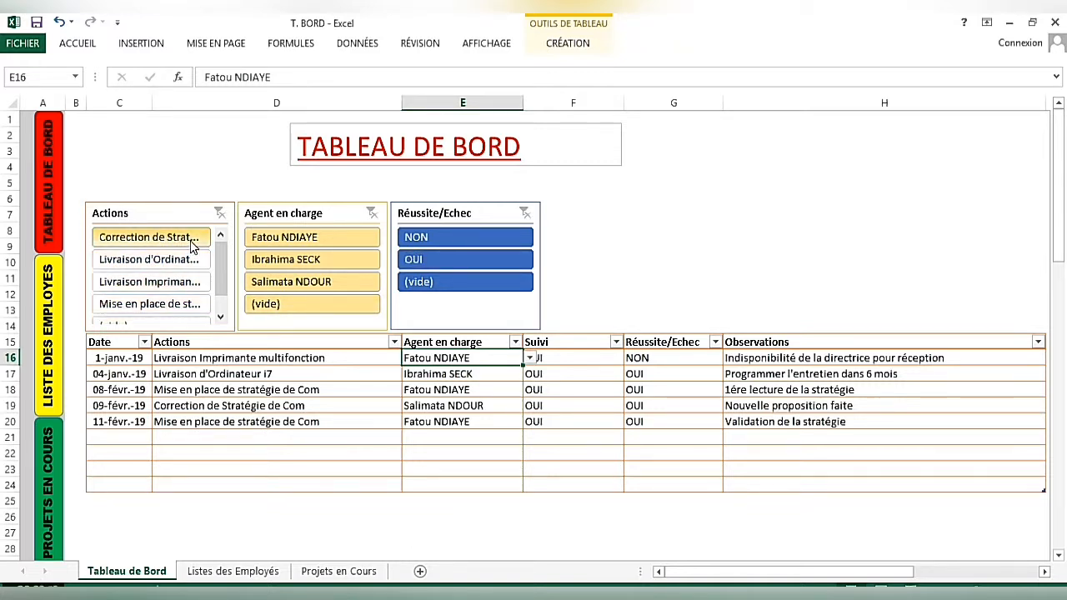
click(161, 263)
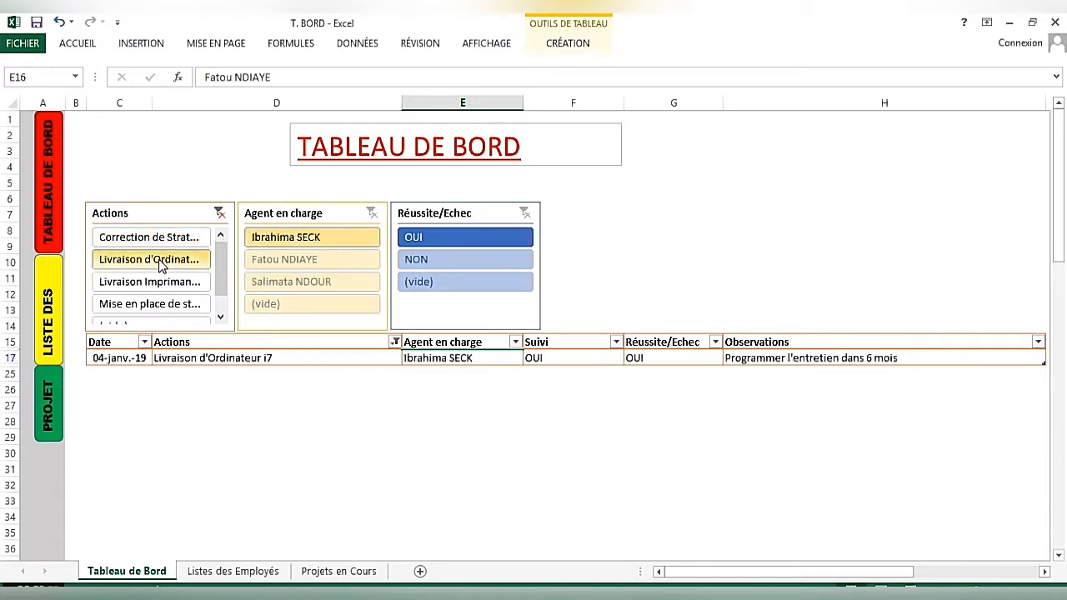
click(160, 282)
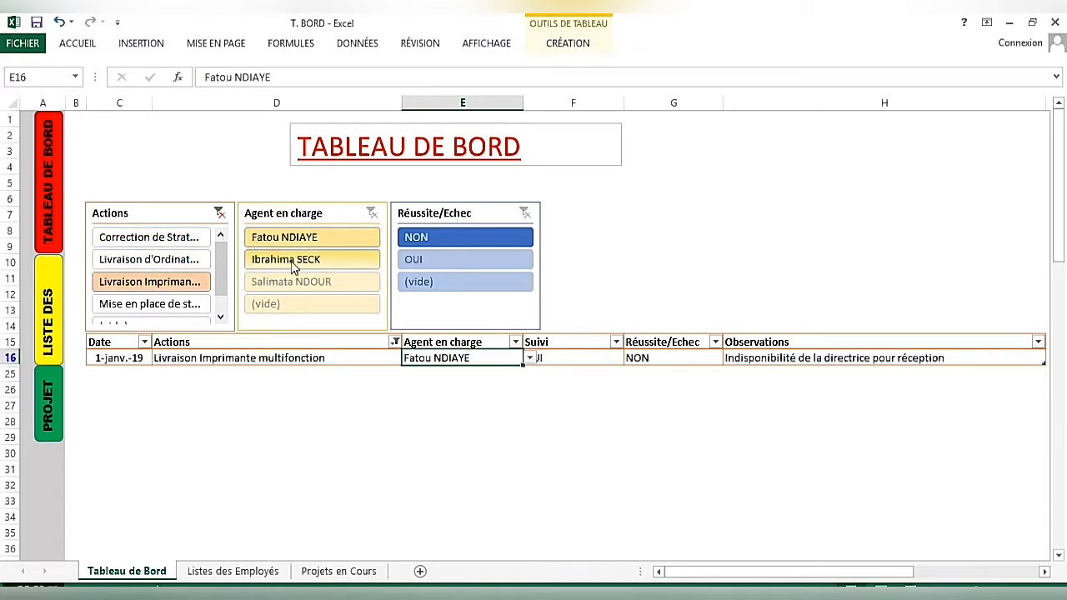
click(216, 215)
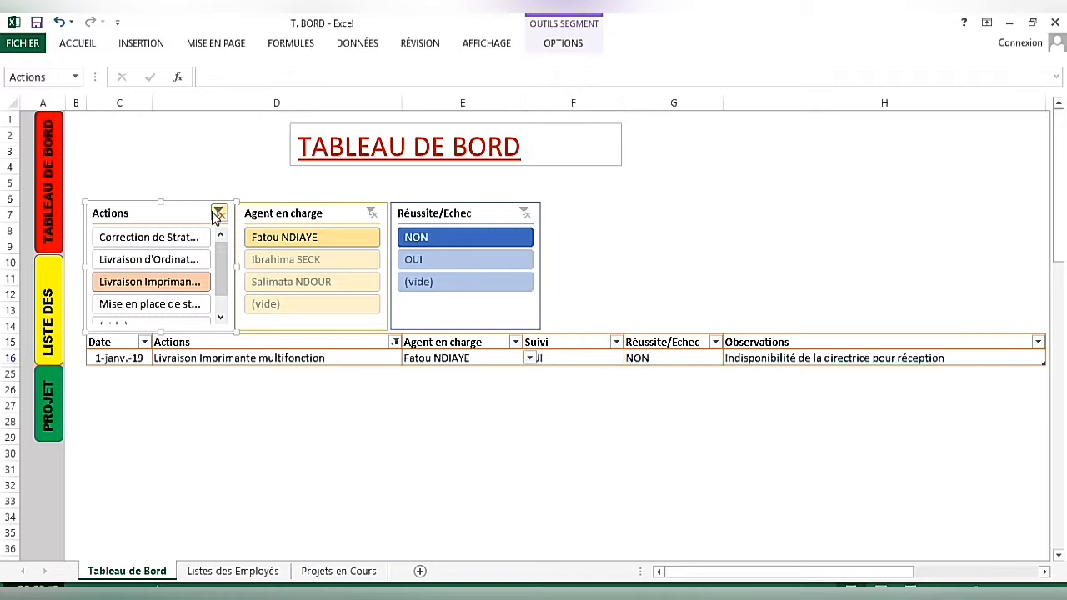
click(219, 214)
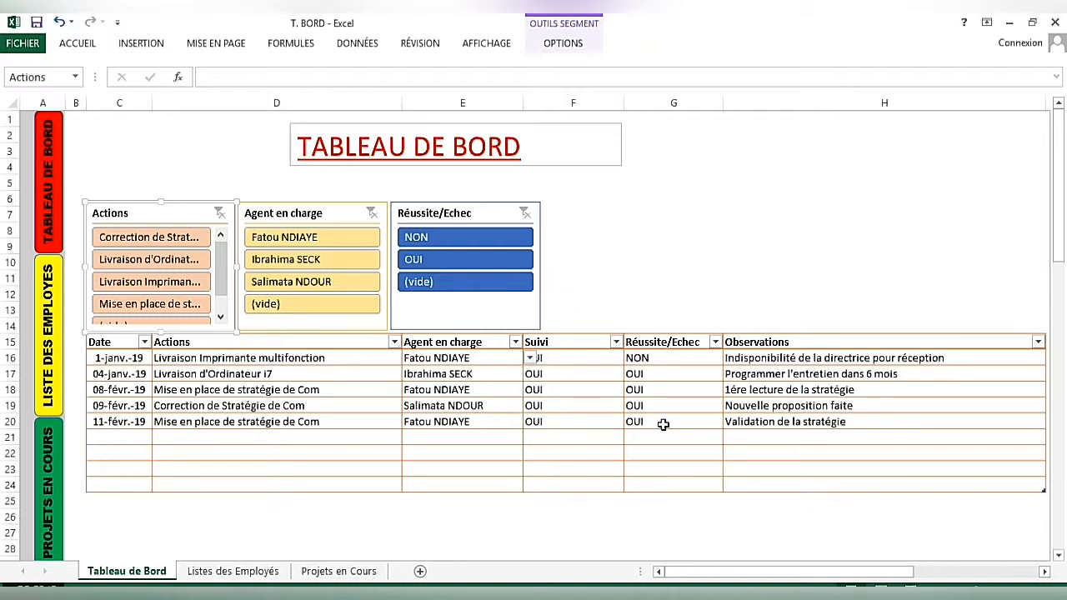
- Insert a slicer for the Suivi column of the dashboard table
click(716, 452)
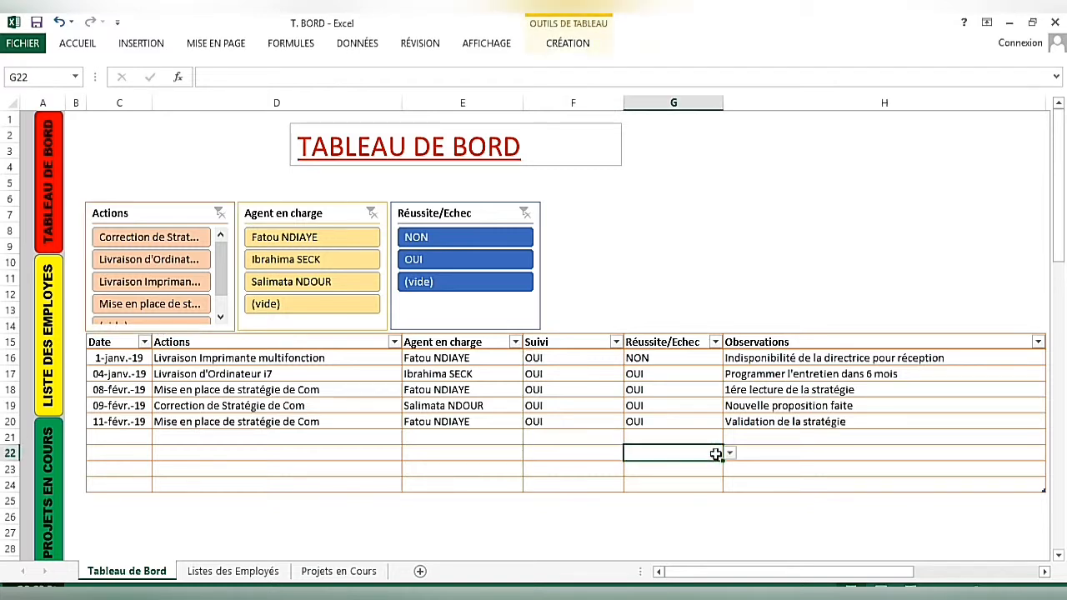
double_click(568, 44)
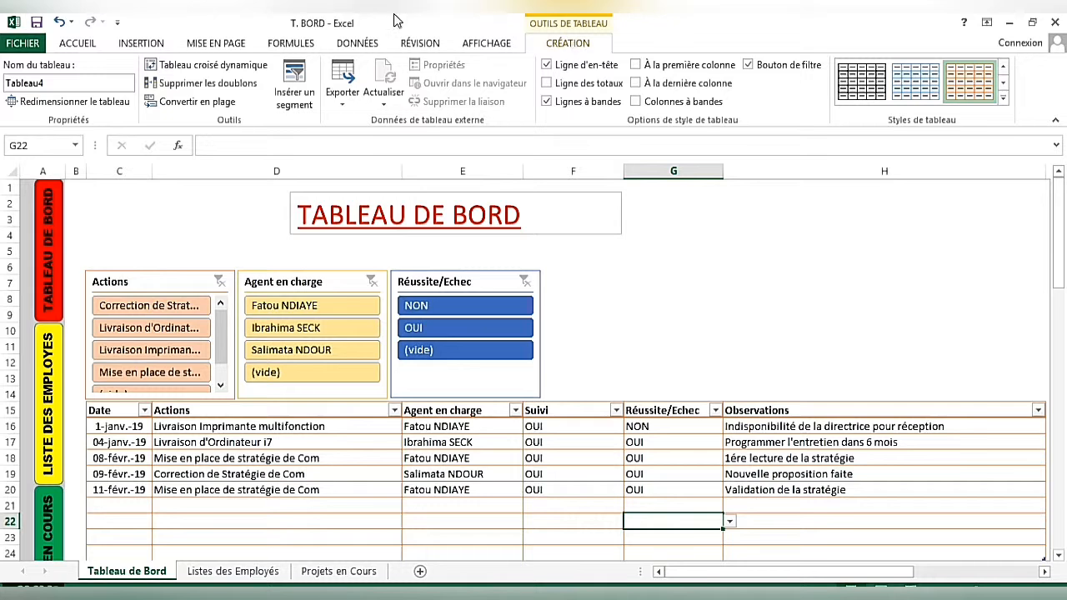
click(294, 94)
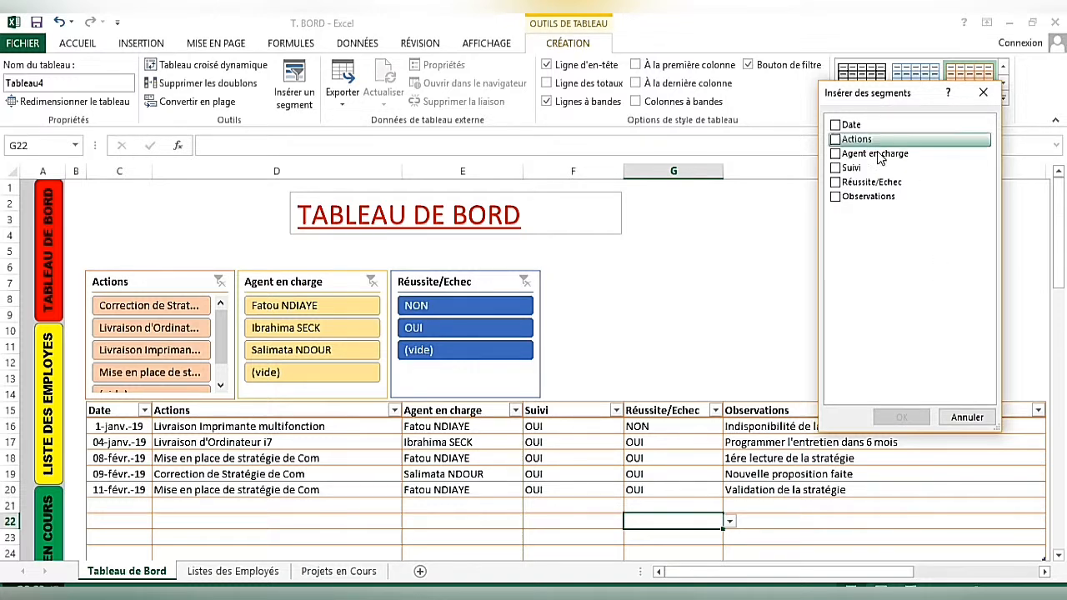
click(836, 168)
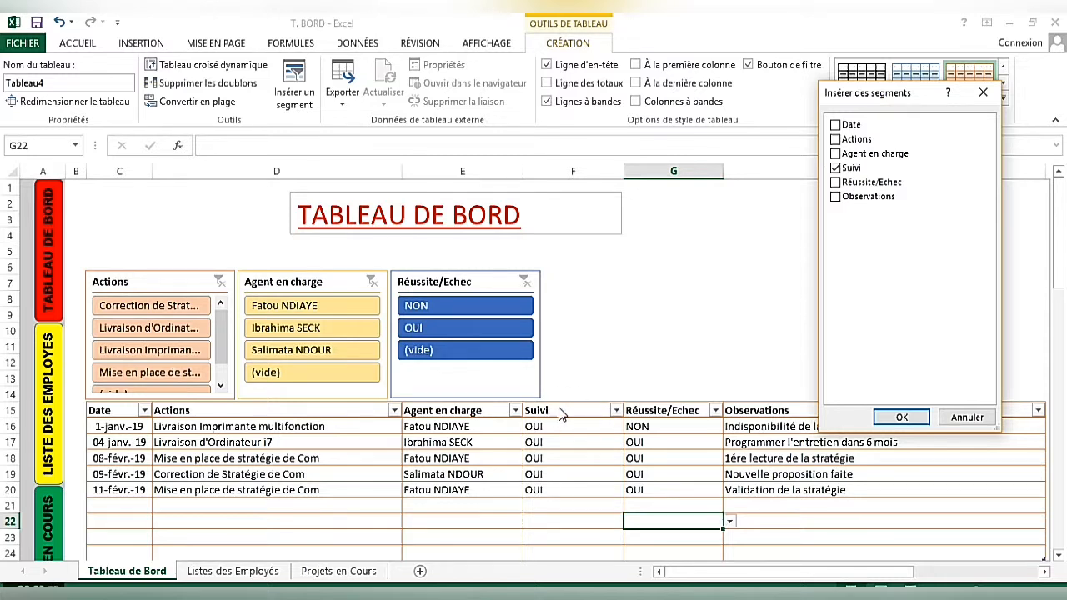
click(901, 417)
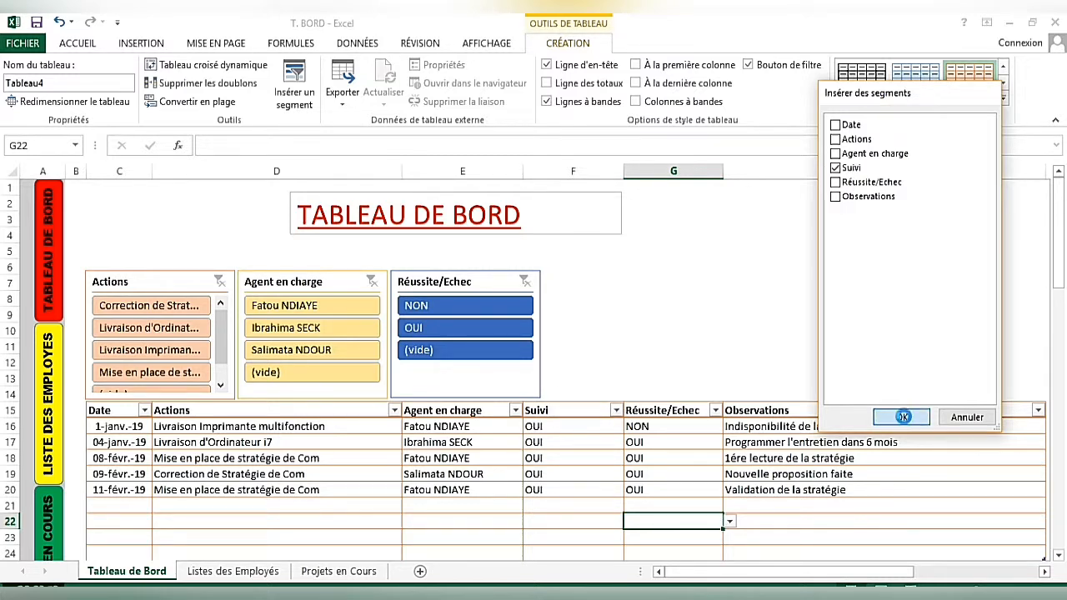
- Place the Suivi slicer beside the Réussite/Echec slicer above the table and resize it to about 4.21 cm high by 4.97 cm wide
drag(516, 274, 767, 207)
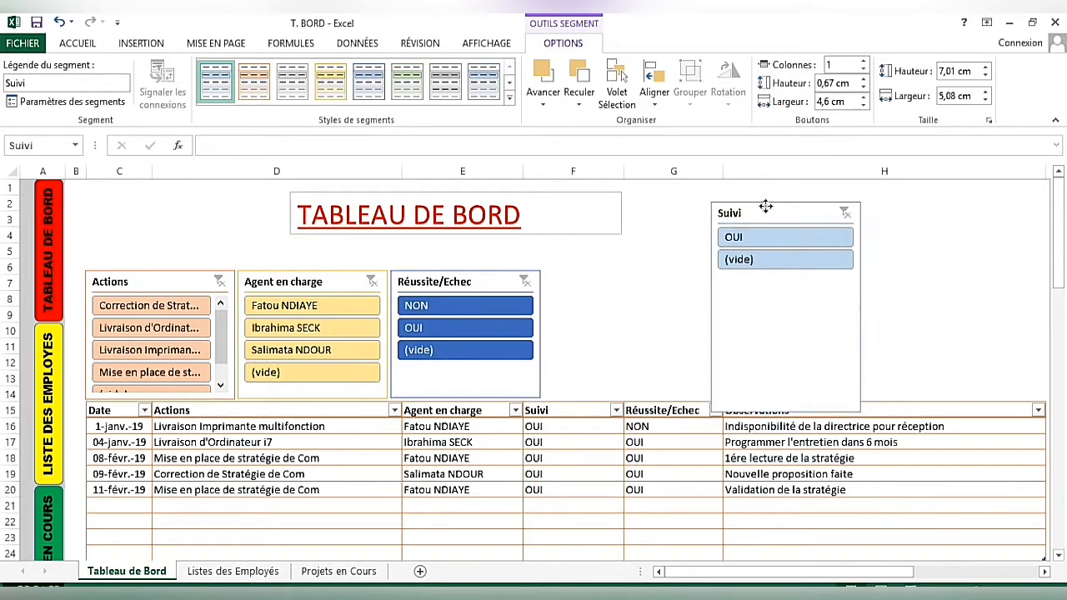
drag(856, 414, 863, 345)
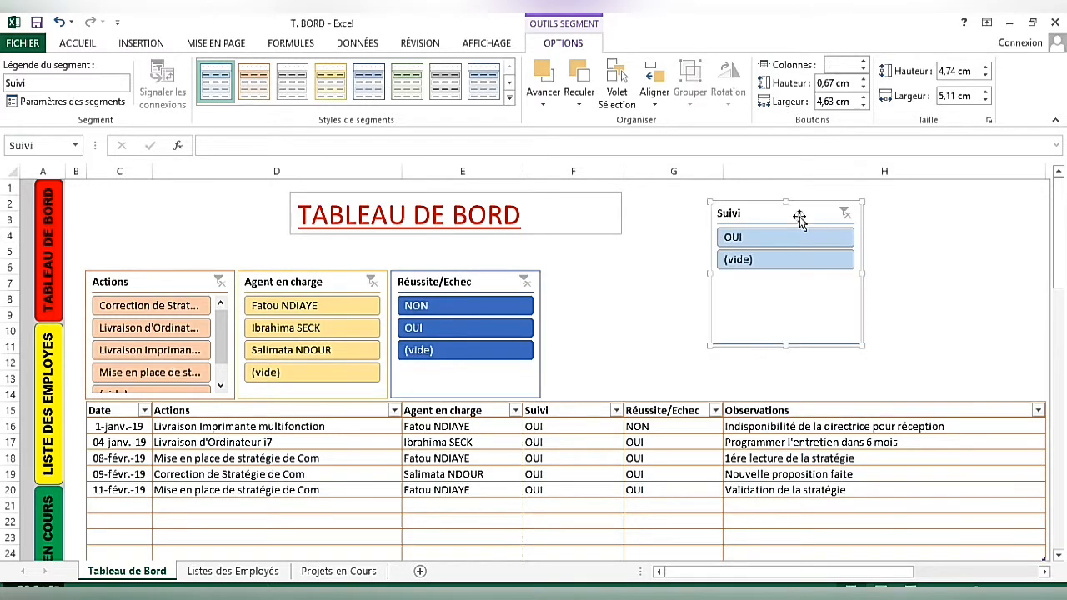
drag(796, 208, 636, 270)
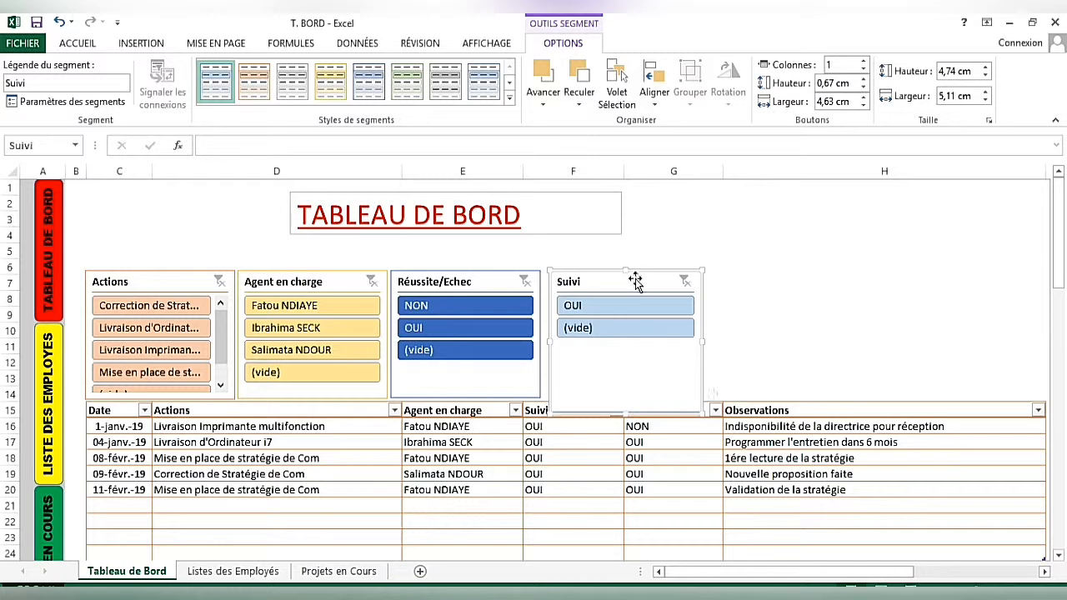
drag(698, 412, 695, 395)
click(728, 362)
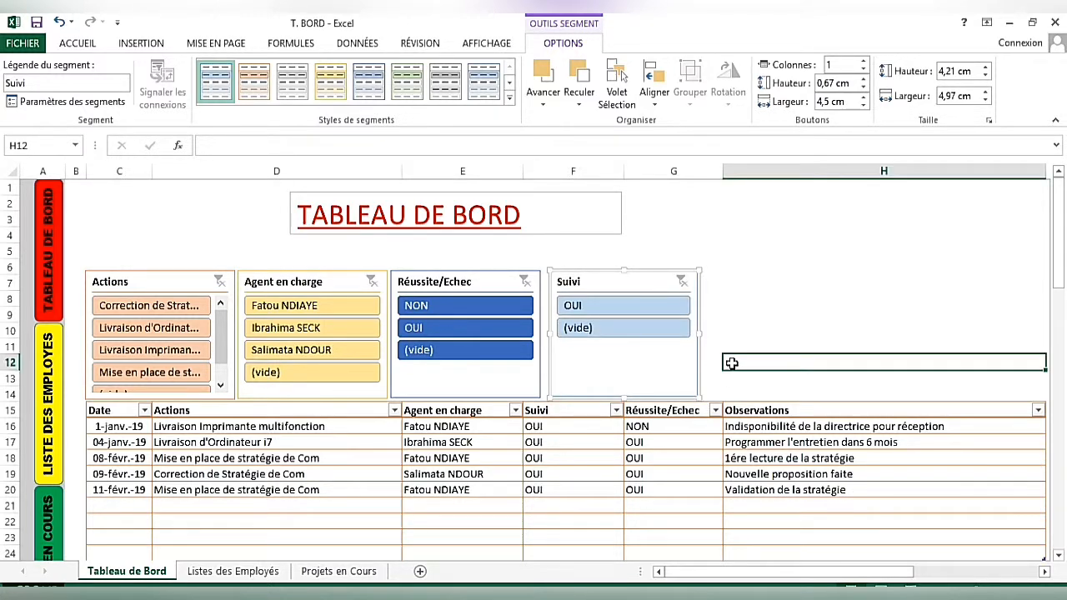
- Try the Suivi slicer on (vide) and OUI, and apply the green Foncé slicer style to it
click(624, 328)
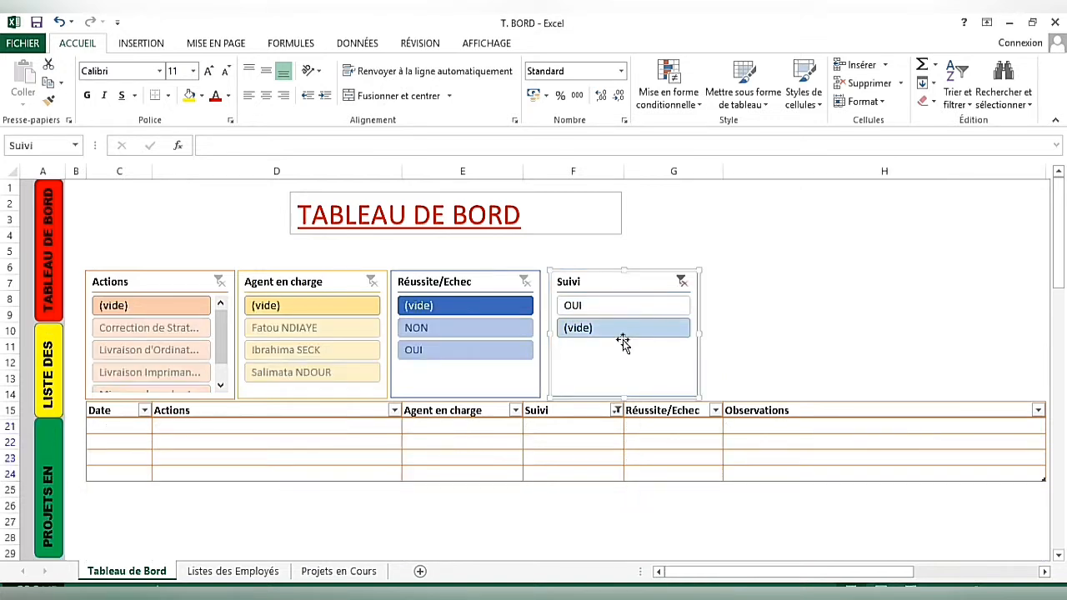
click(623, 307)
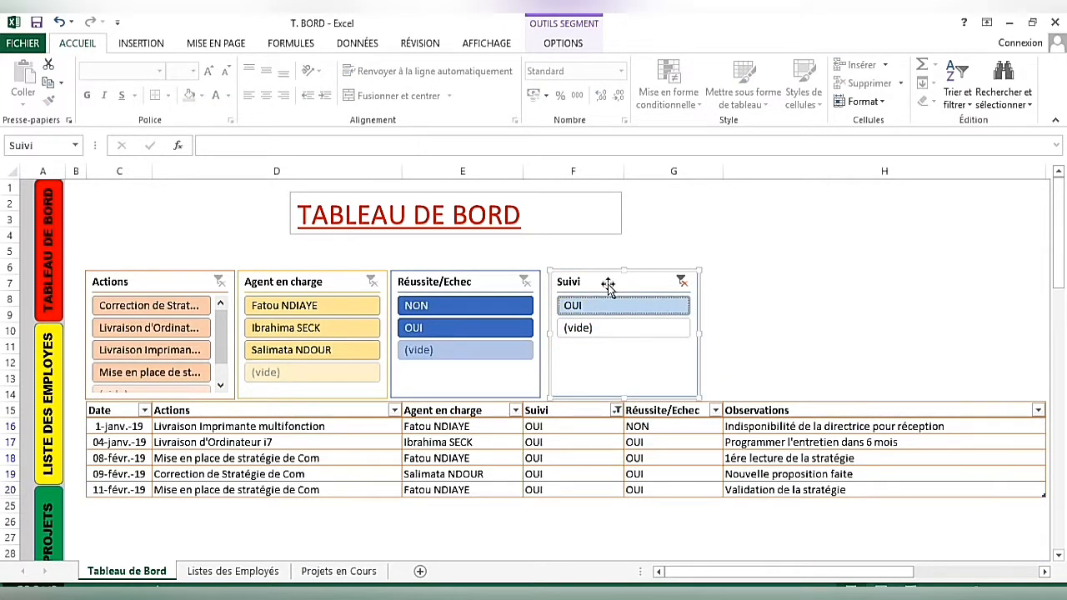
click(575, 43)
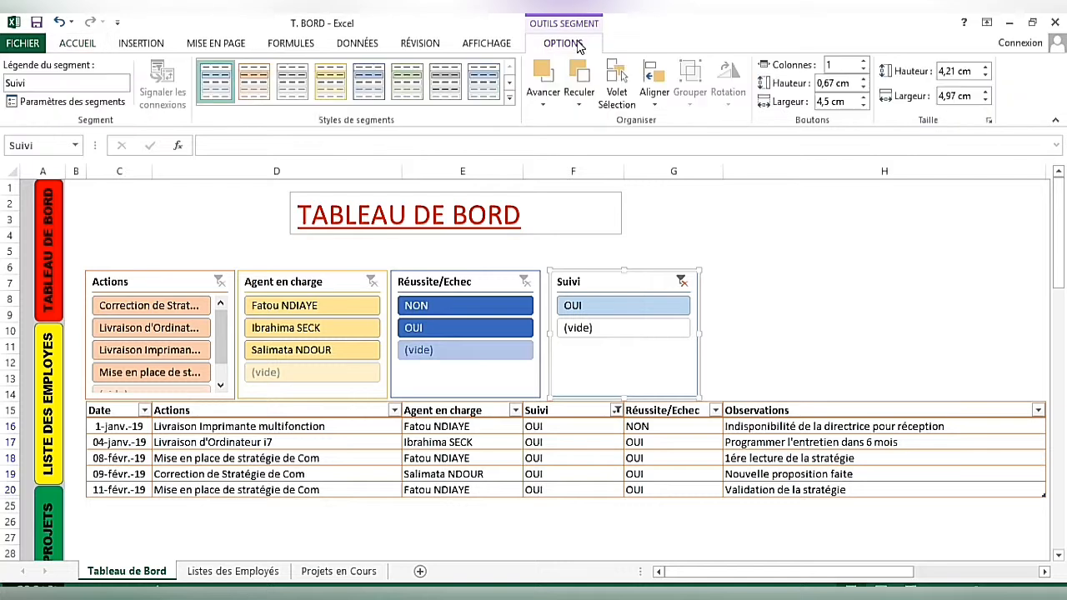
click(508, 97)
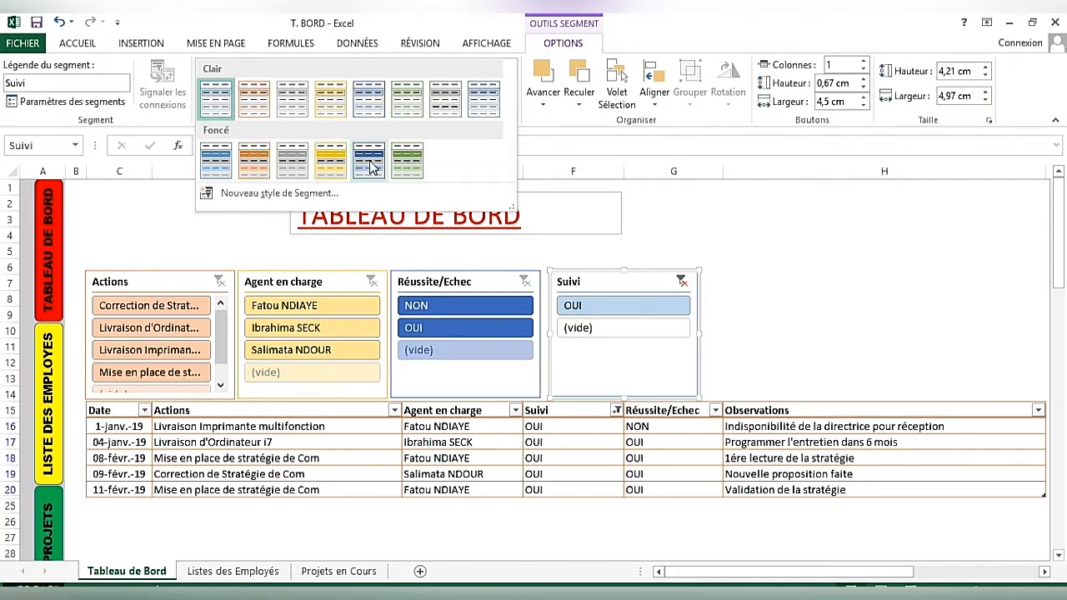
click(406, 161)
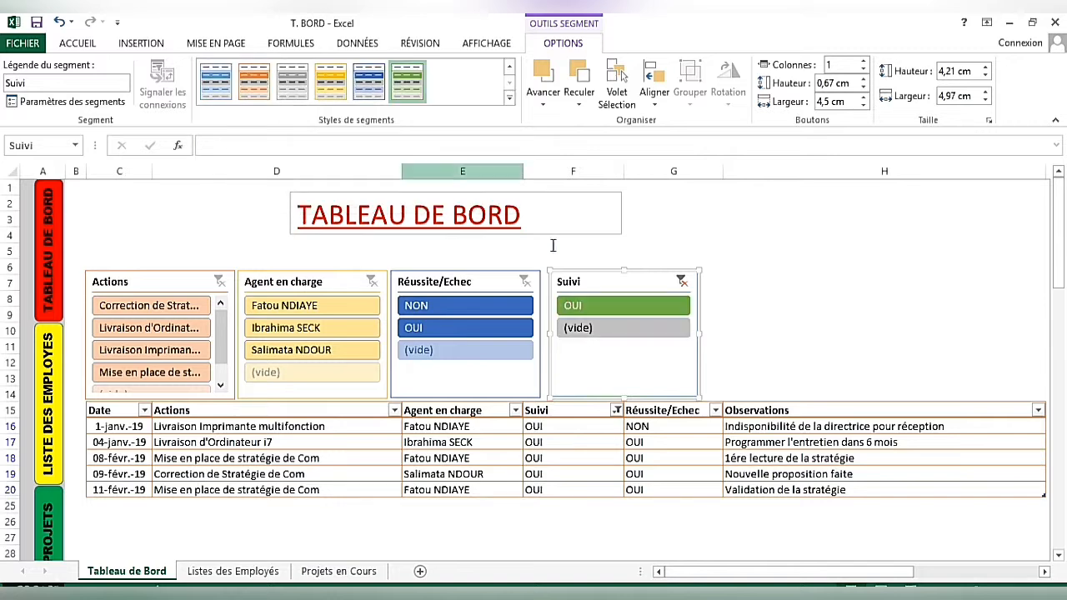
click(798, 317)
click(846, 358)
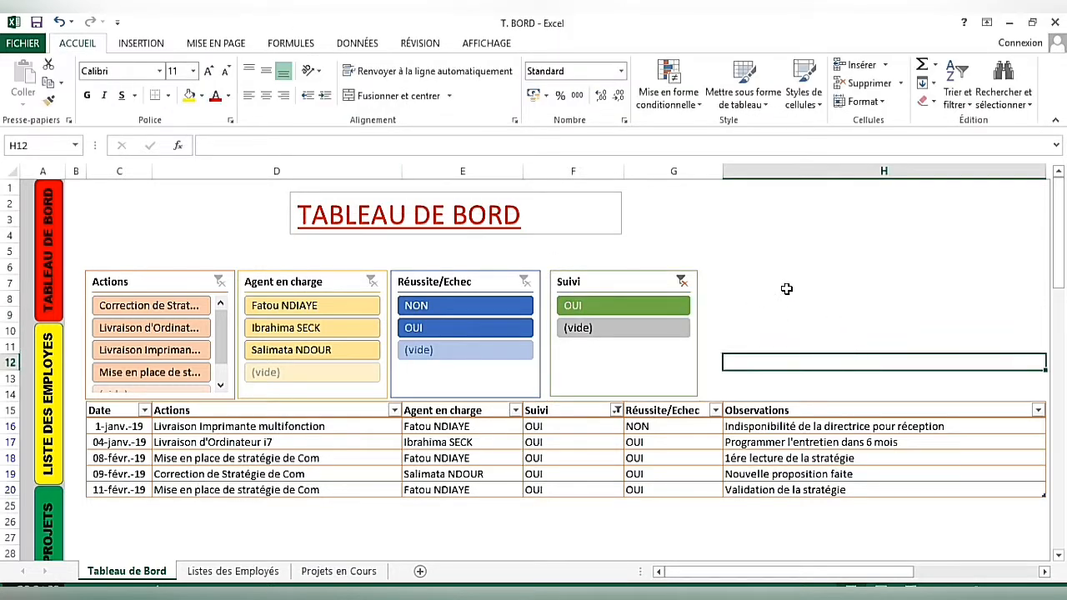
click(755, 267)
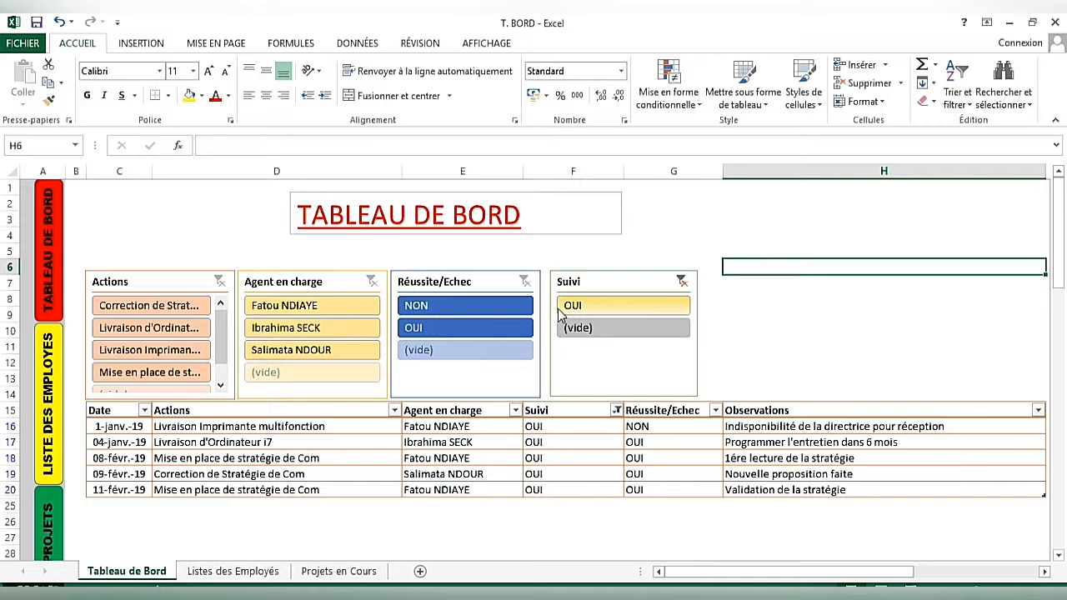
- Clear the Suivi slicer's filter and set the Suivi value of the 09-févr.-19 row, cell F19, to NON
click(589, 308)
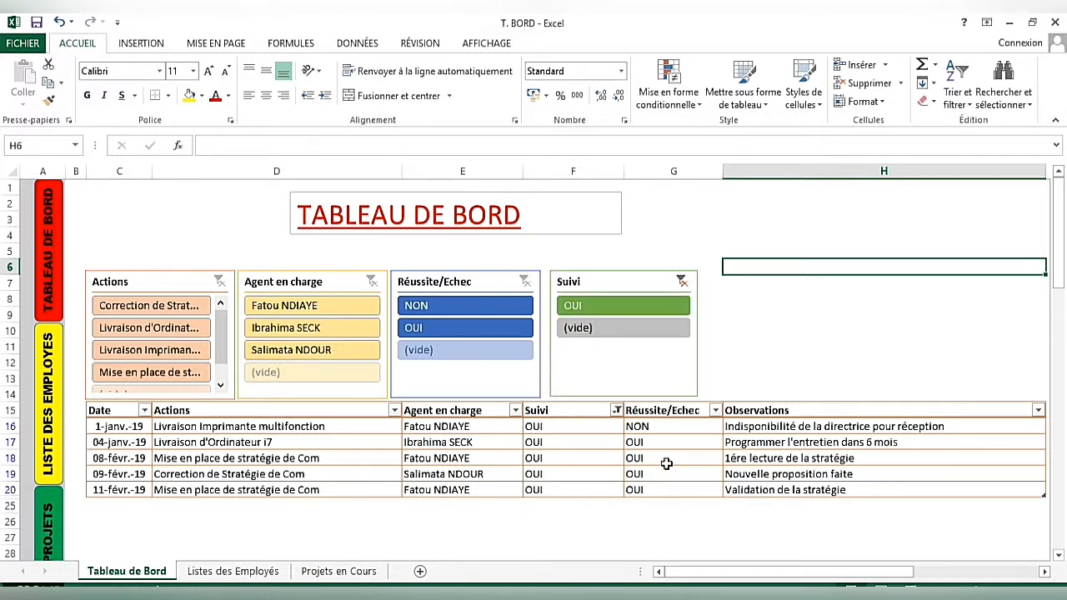
click(681, 282)
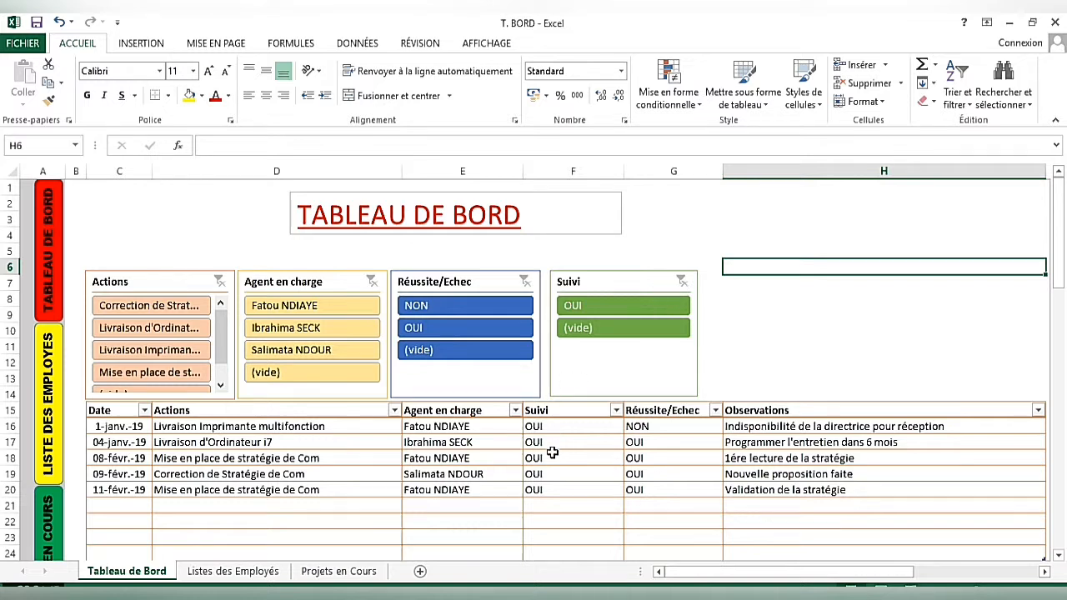
click(559, 477)
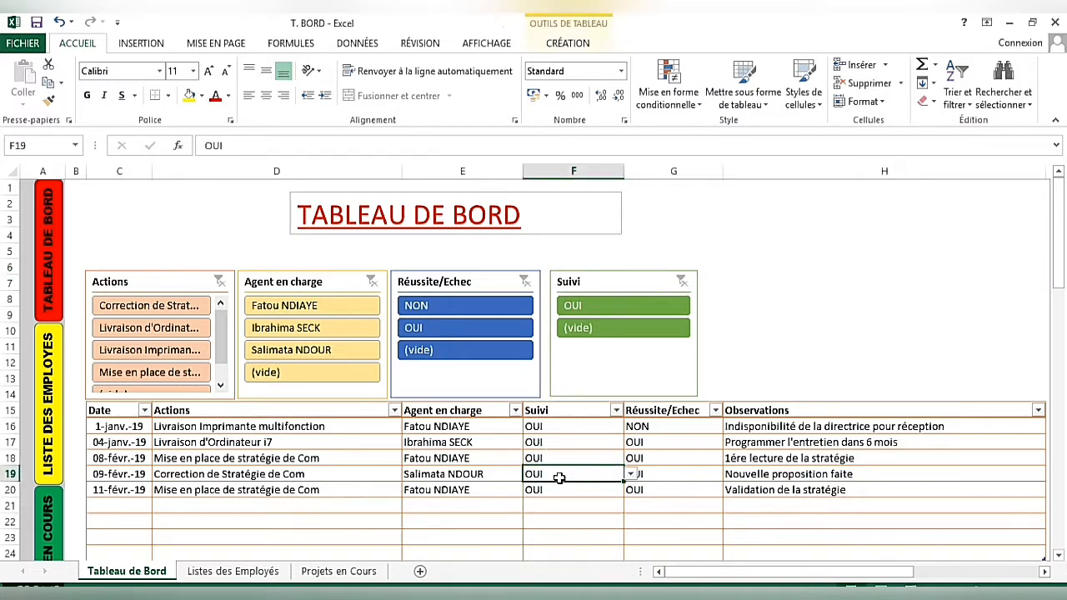
click(630, 474)
click(566, 508)
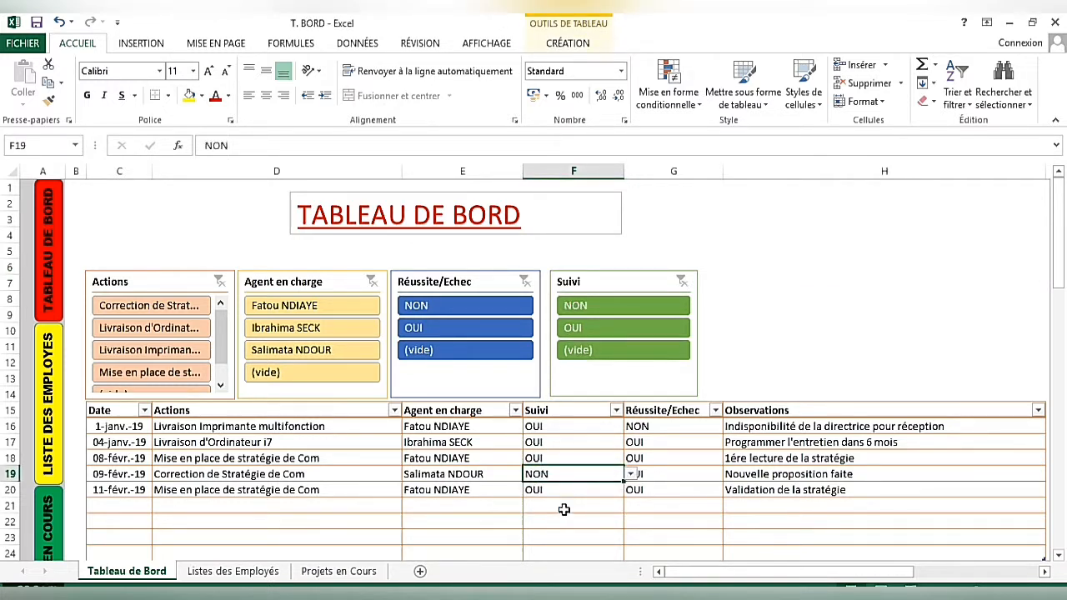
click(780, 359)
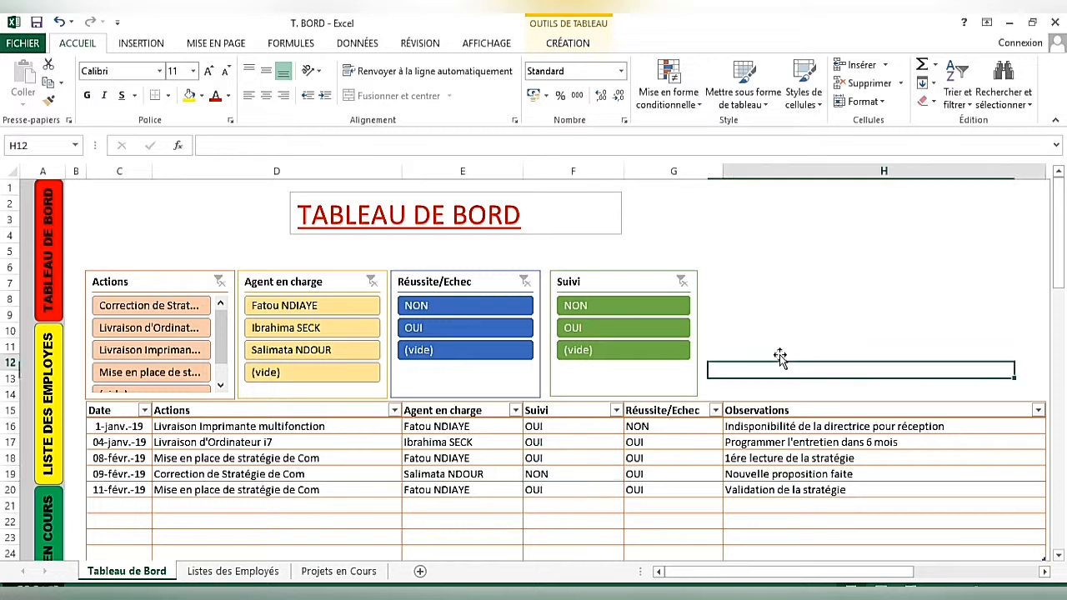
- Filter the table by Suivi NON and OUI, combine OUI with the first agent in charge, and clear both slicer filters
click(606, 307)
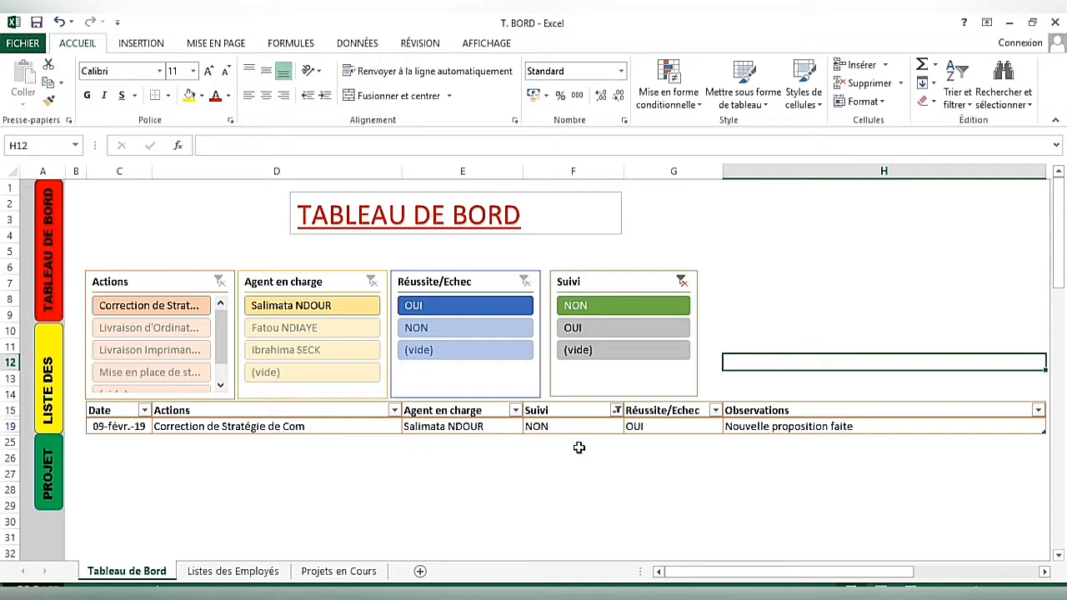
click(604, 328)
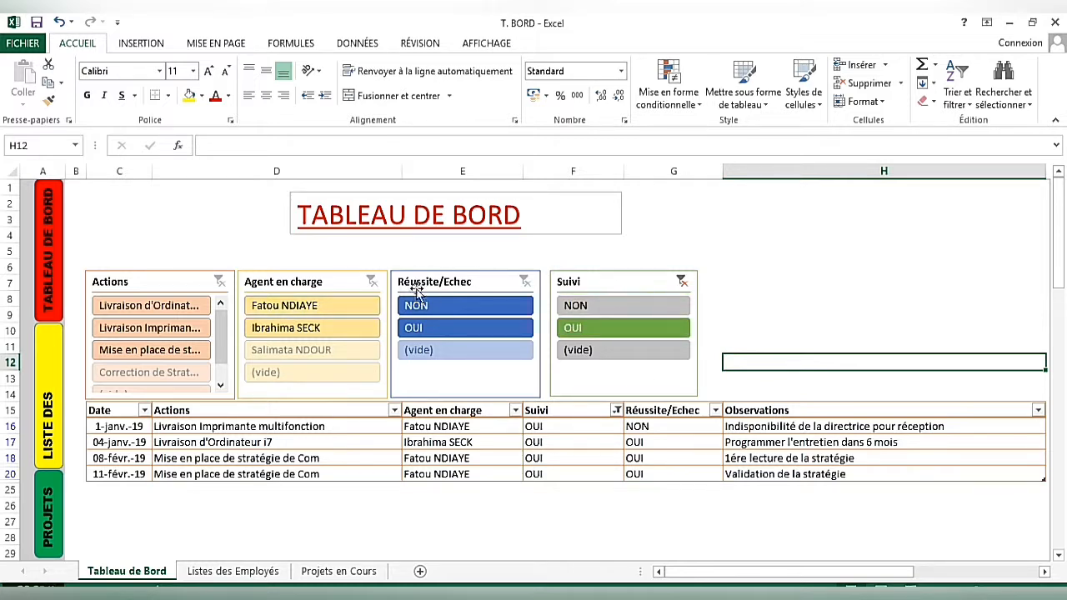
click(338, 306)
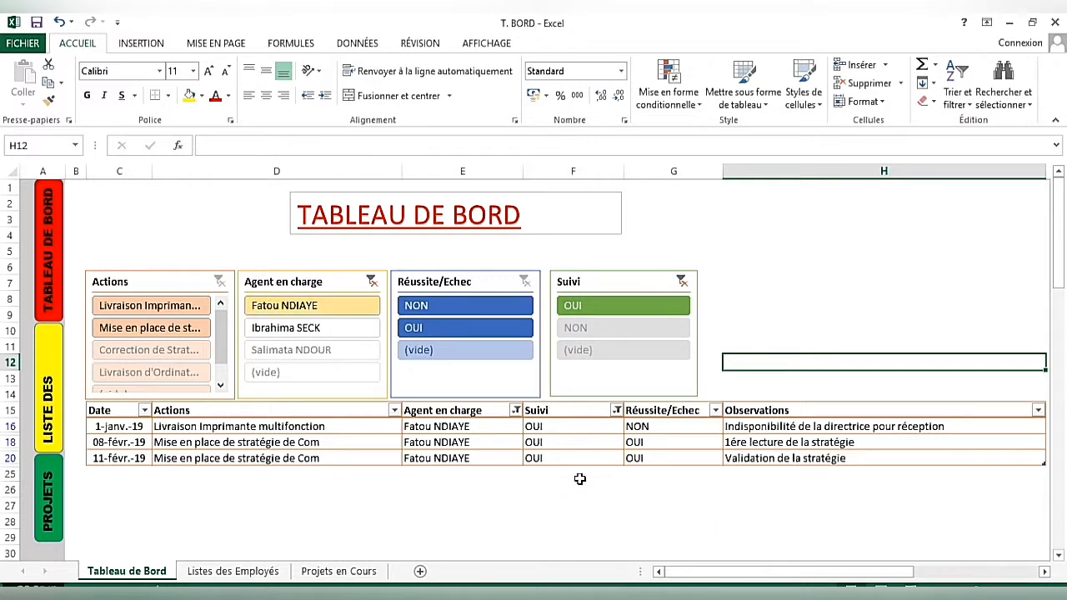
click(681, 282)
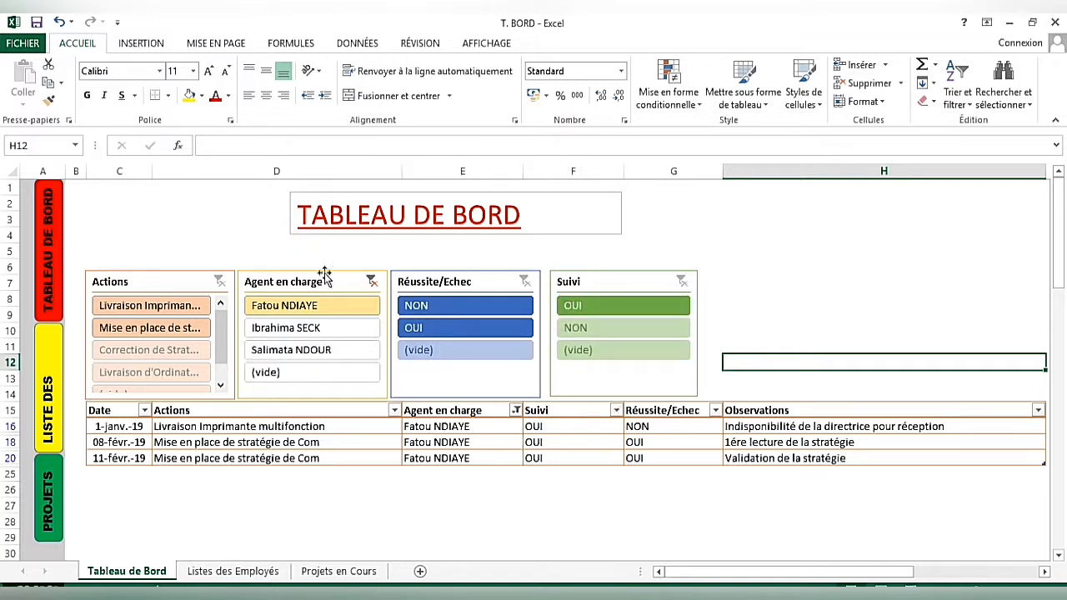
click(371, 282)
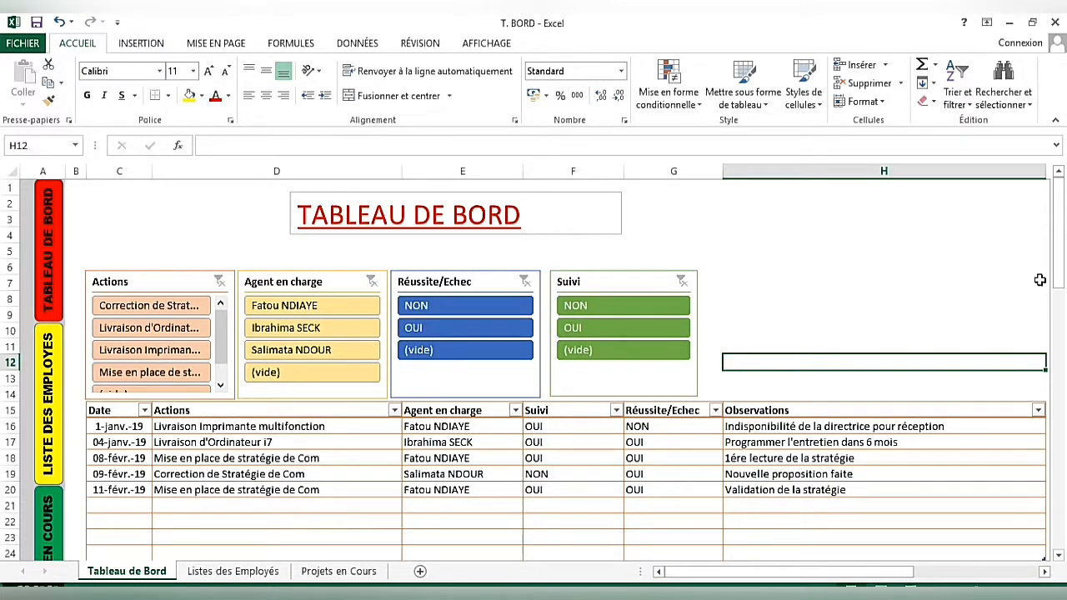
click(896, 267)
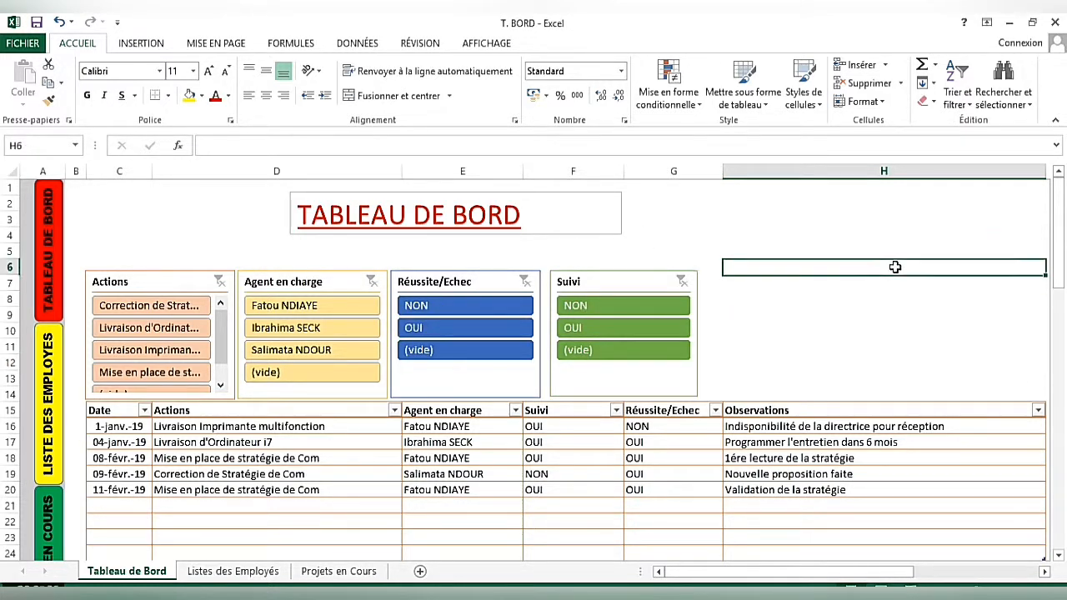
click(883, 347)
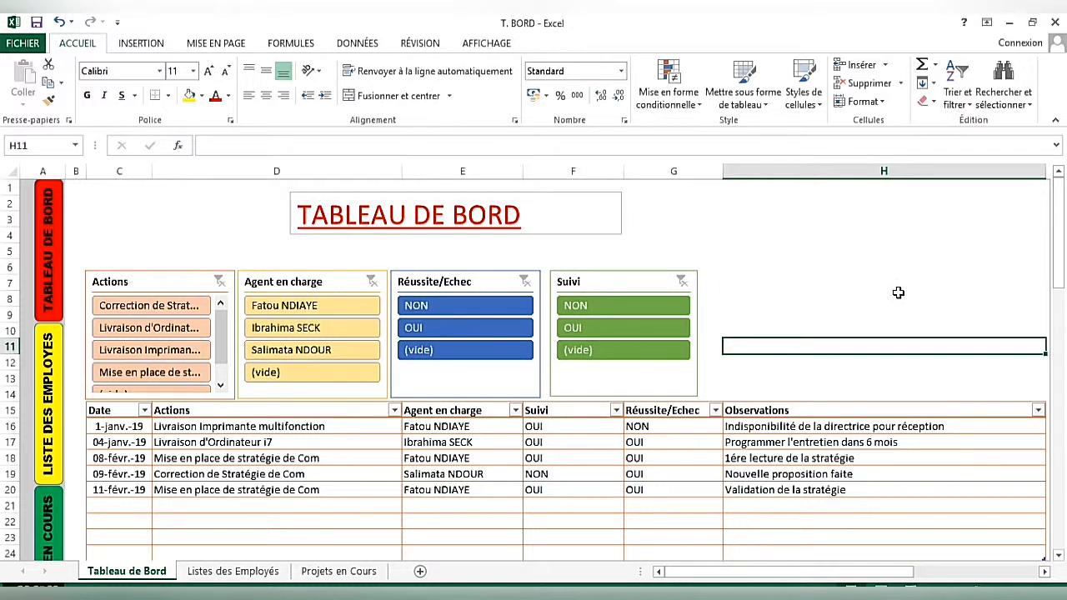
click(900, 309)
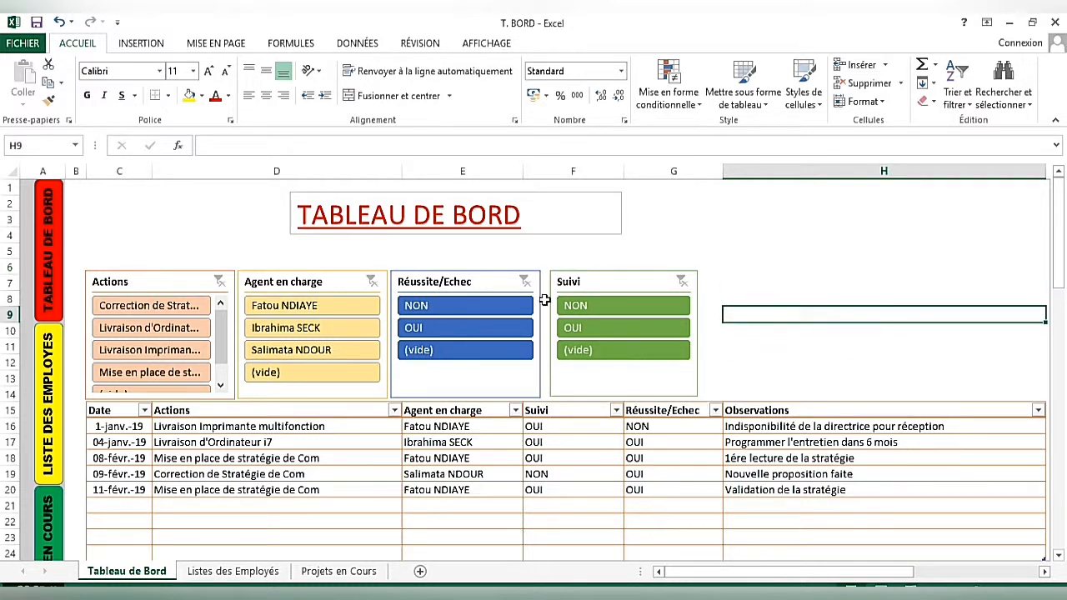